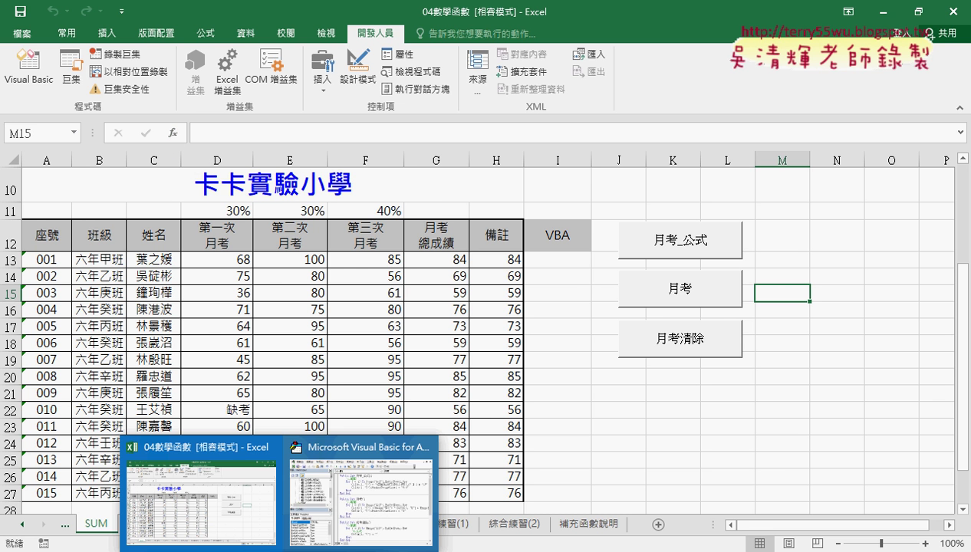
Step: Switch from the Excel score sheet to the Visual Basic for Applications editor via the taskbar
{"action": "left_click", "coordinate": [361, 491]}
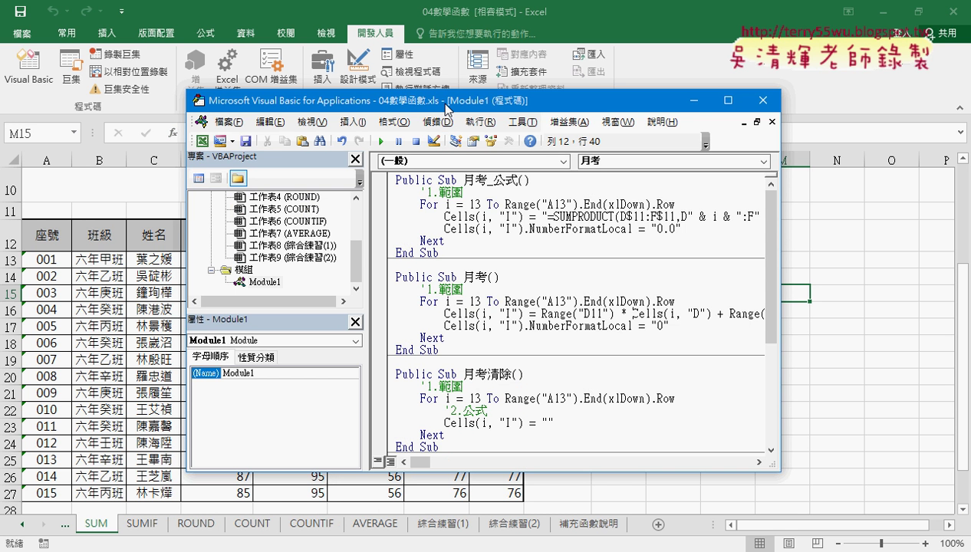
Step: Reposition and widen the VBA window so 月考_公式's full SUMPRODUCT line and A13 start are visible
{"action": "left_click_drag", "start_coordinate": [445, 108], "coordinate": [399, 83]}
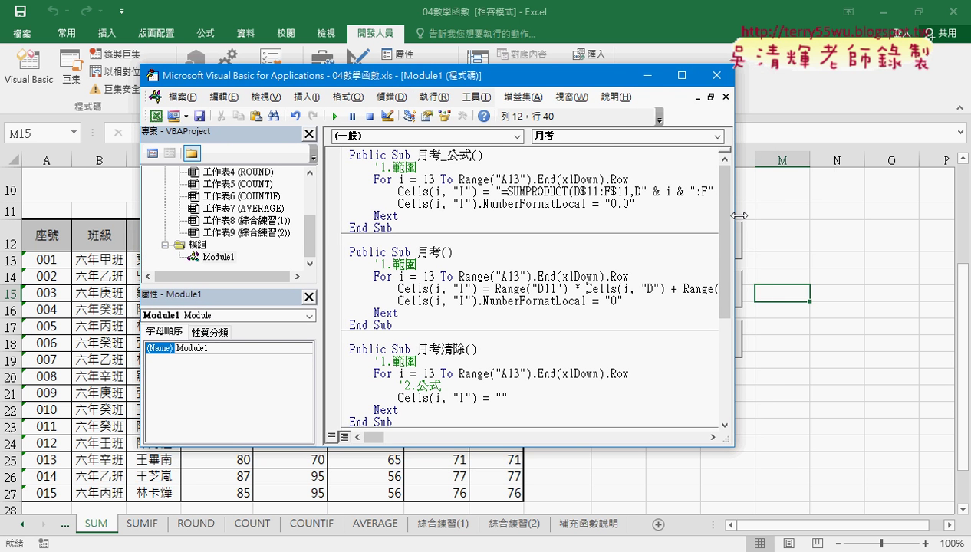
{"action": "left_click_drag", "start_coordinate": [739, 215], "coordinate": [846, 214]}
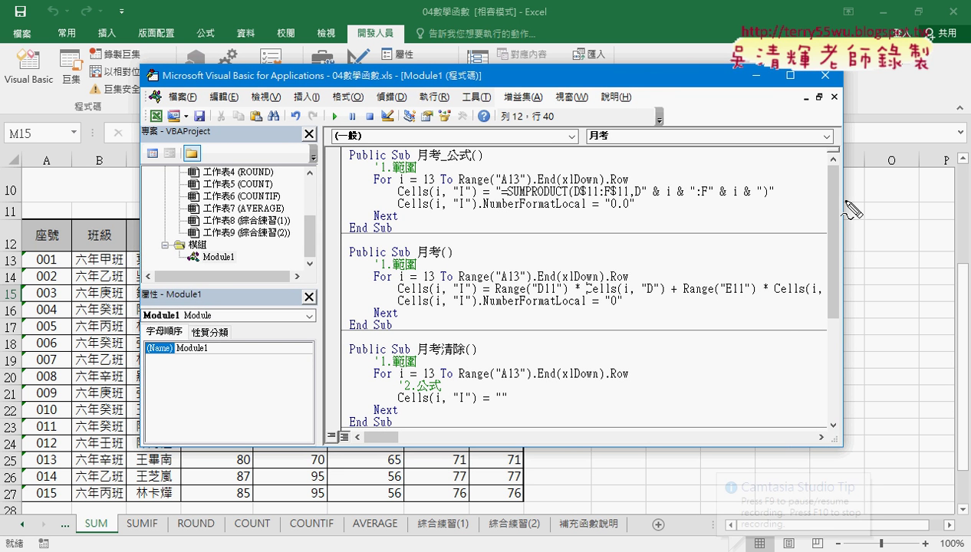
{"action": "mouse_move", "coordinate": [380, 175]}
{"action": "left_mouse_down"}
{"action": "mouse_move", "coordinate": [407, 221]}
{"action": "mouse_move", "coordinate": [376, 222]}
{"action": "left_mouse_up"}
{"action": "left_click_drag", "start_coordinate": [510, 198], "coordinate": [650, 185]}
{"action": "mouse_move", "coordinate": [581, 188]}
{"action": "left_mouse_down"}
{"action": "mouse_move", "coordinate": [568, 154]}
{"action": "mouse_move", "coordinate": [449, 182]}
{"action": "left_mouse_up"}
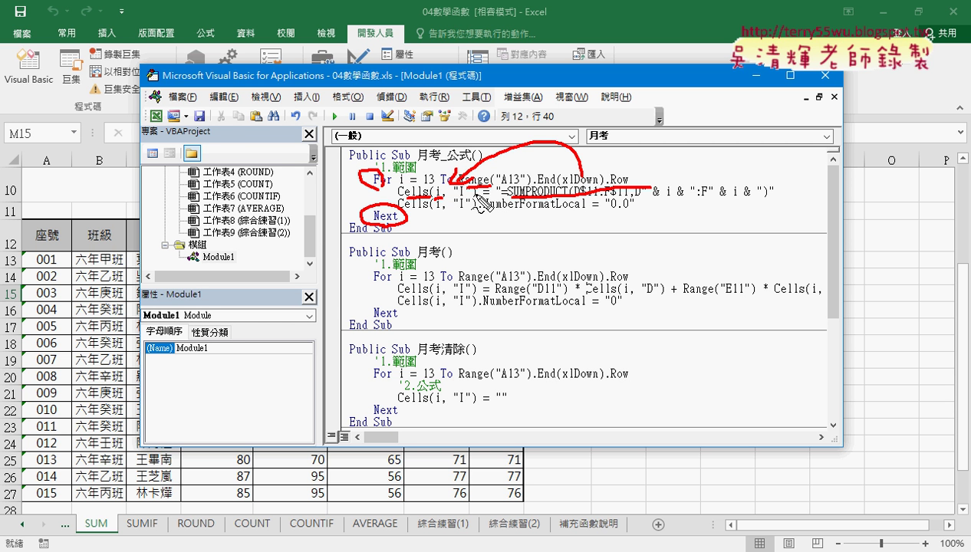
{"action": "key", "text": "Escape"}
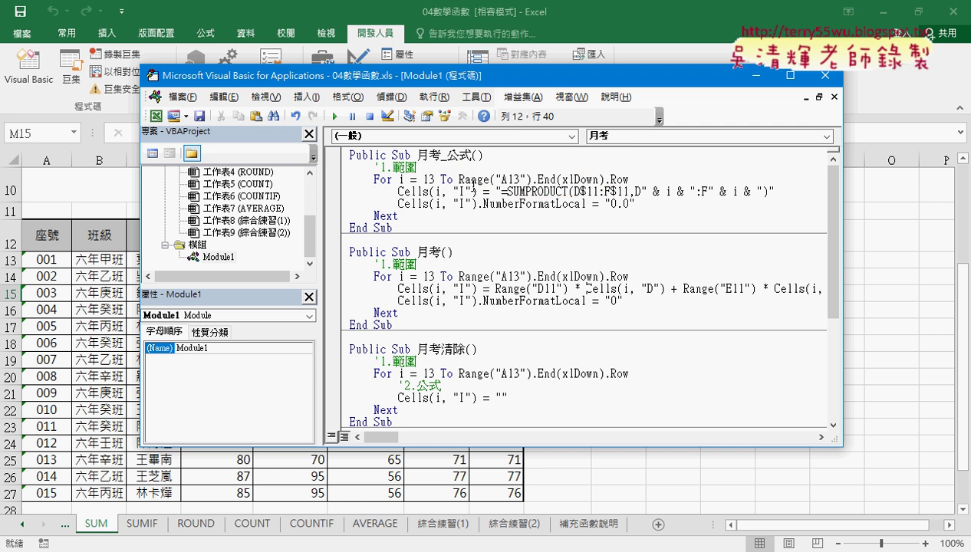
{"action": "left_click_drag", "start_coordinate": [496, 179], "coordinate": [523, 179]}
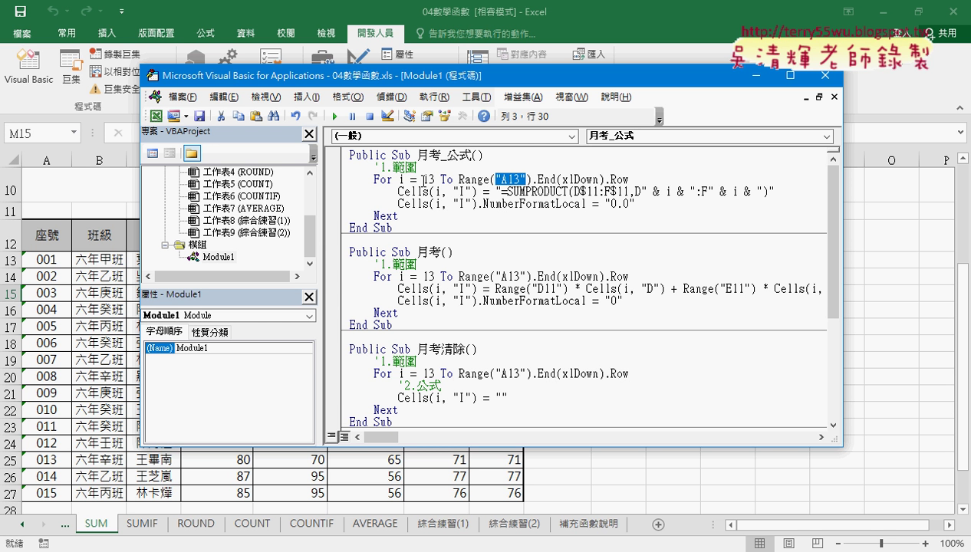
{"action": "double_click", "coordinate": [425, 179]}
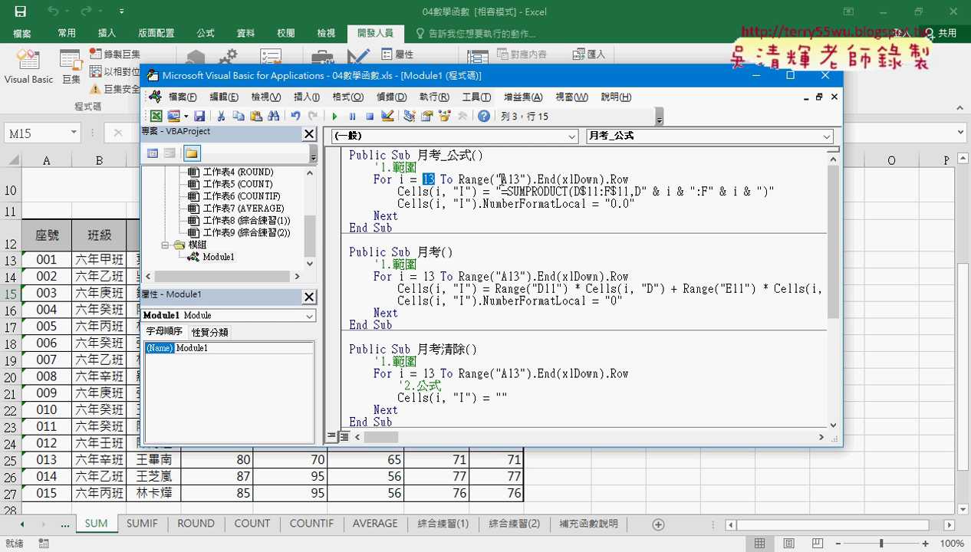
{"action": "left_click_drag", "start_coordinate": [397, 191], "coordinate": [481, 193]}
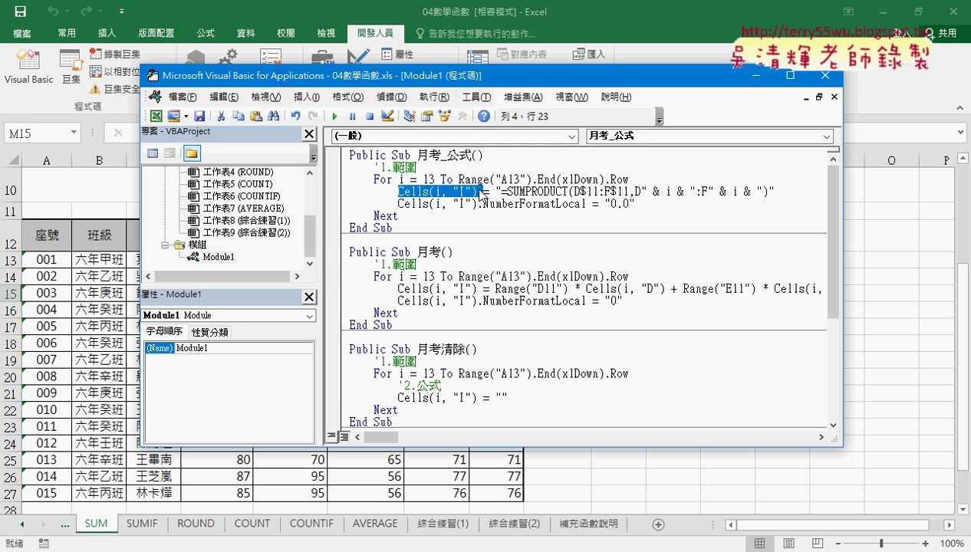
{"action": "left_click", "coordinate": [495, 288]}
{"action": "left_click_drag", "start_coordinate": [495, 289], "coordinate": [664, 292]}
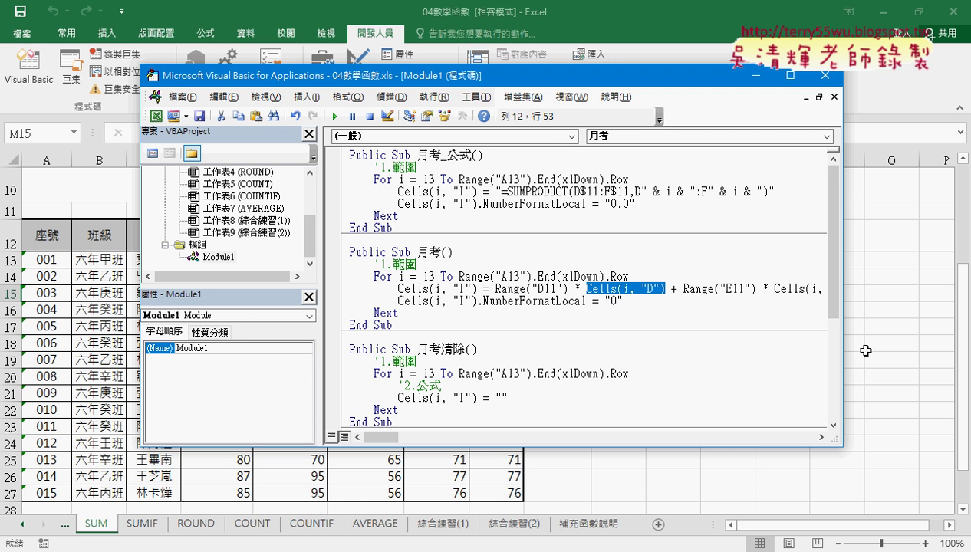
Step: Review Range("D11") in the 月考 macro, then lower the editor to expose the 30%/30%/40% weights
{"action": "double_click", "coordinate": [401, 252]}
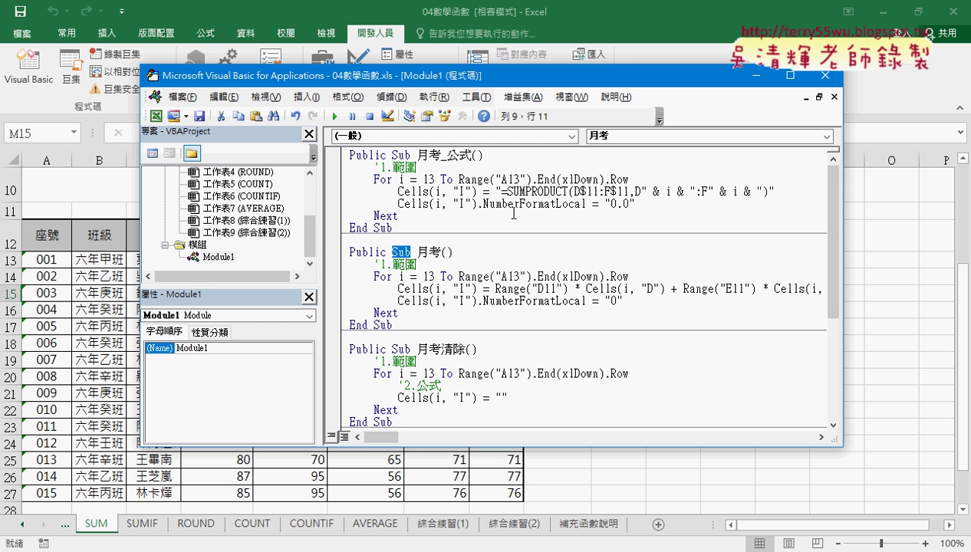
{"action": "left_click_drag", "start_coordinate": [494, 290], "coordinate": [567, 289]}
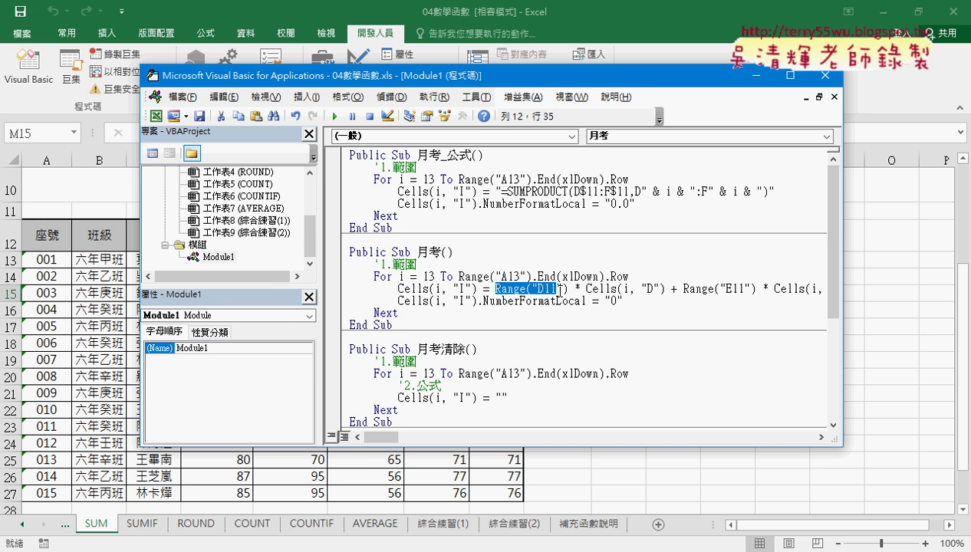
{"action": "left_click_drag", "start_coordinate": [516, 85], "coordinate": [523, 306]}
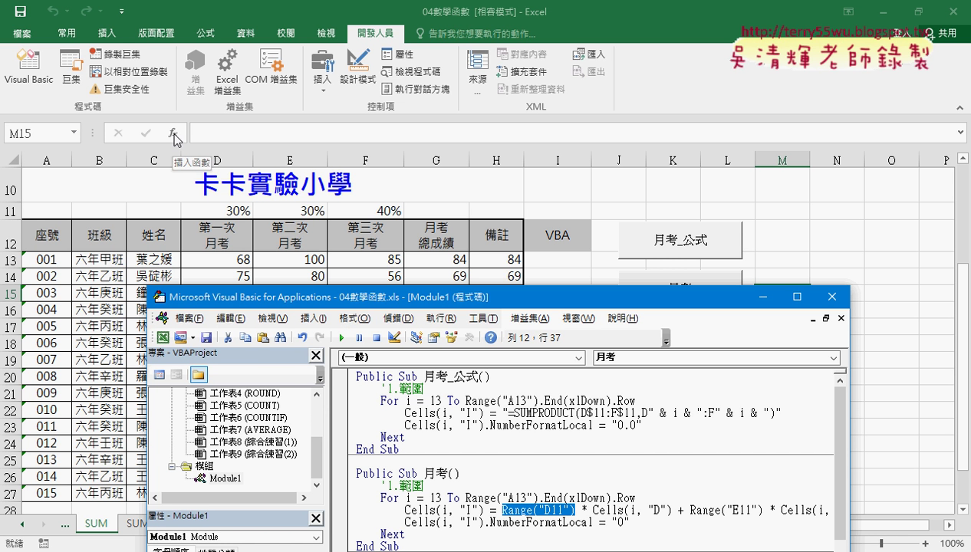
Step: Delete the two-line body of 月考函數 and clear out its three-parameter list
{"action": "left_click_drag", "start_coordinate": [413, 305], "coordinate": [381, 85]}
{"action": "scroll", "coordinate": [439, 280], "scroll_direction": "down", "scroll_amount": 5}
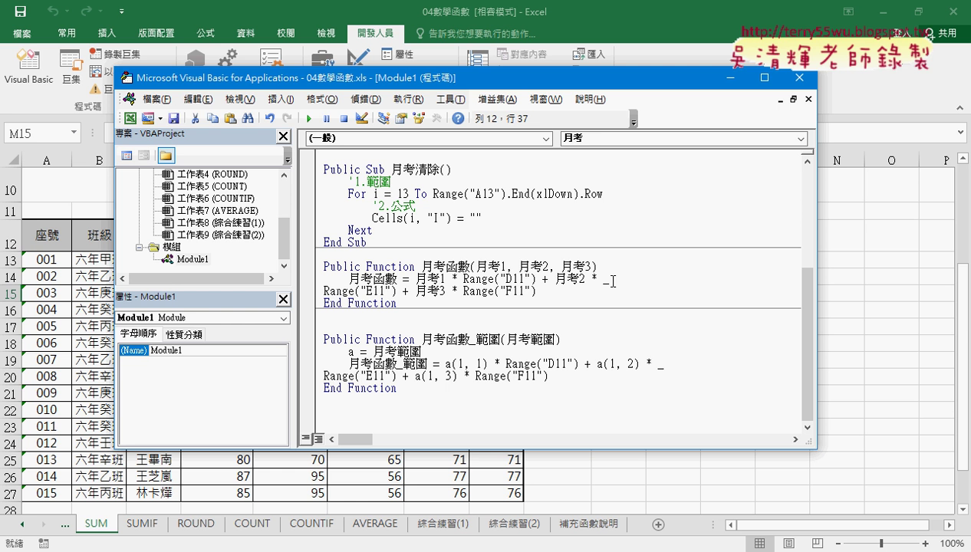
{"action": "left_click_drag", "start_coordinate": [537, 292], "coordinate": [316, 282]}
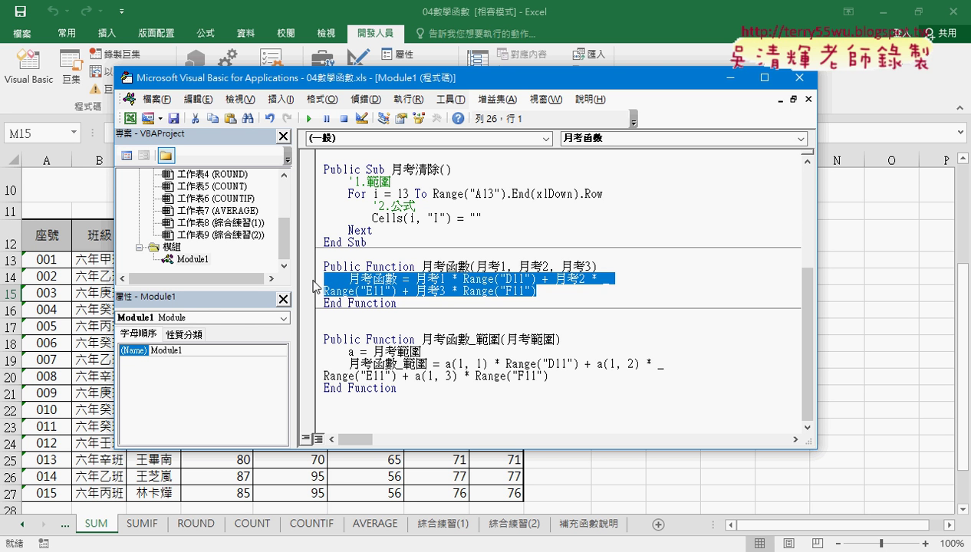
{"action": "key", "text": "Delete"}
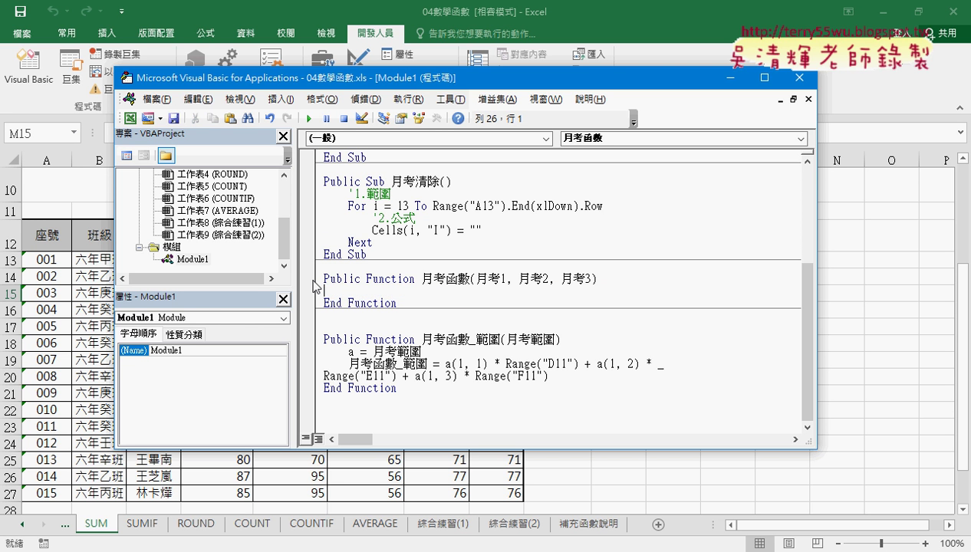
{"action": "left_click_drag", "start_coordinate": [476, 279], "coordinate": [593, 281]}
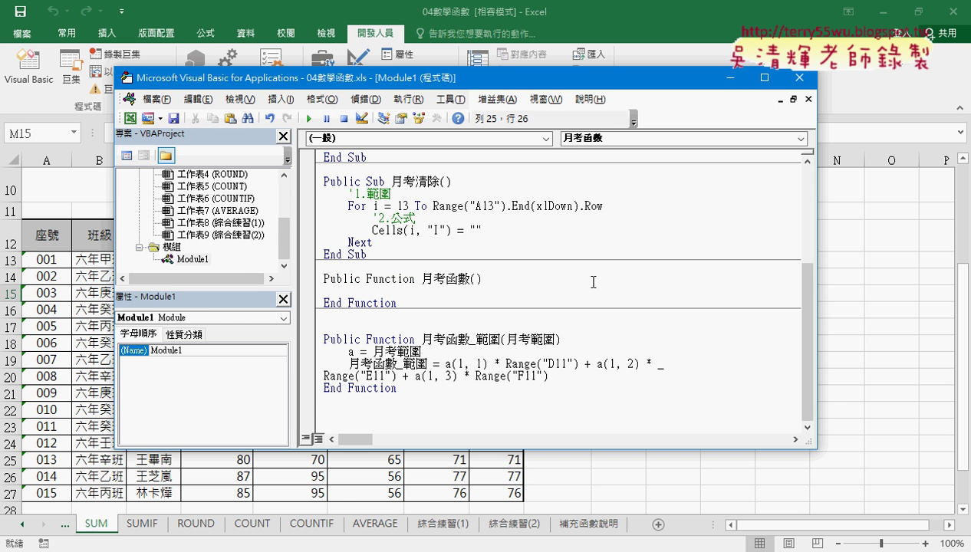
{"action": "left_click_drag", "start_coordinate": [424, 86], "coordinate": [455, 156]}
{"action": "left_click_drag", "start_coordinate": [451, 349], "coordinate": [501, 349]}
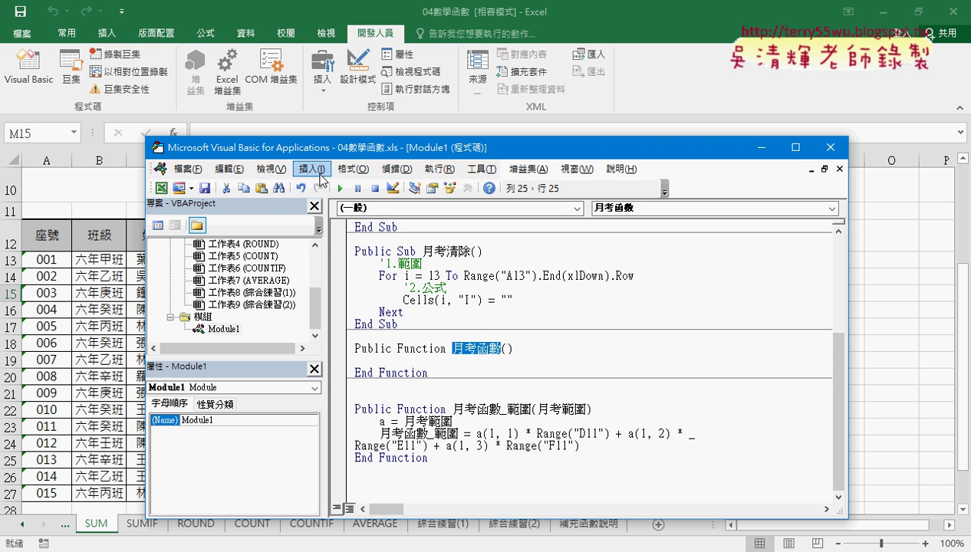
{"action": "left_click", "coordinate": [321, 170]}
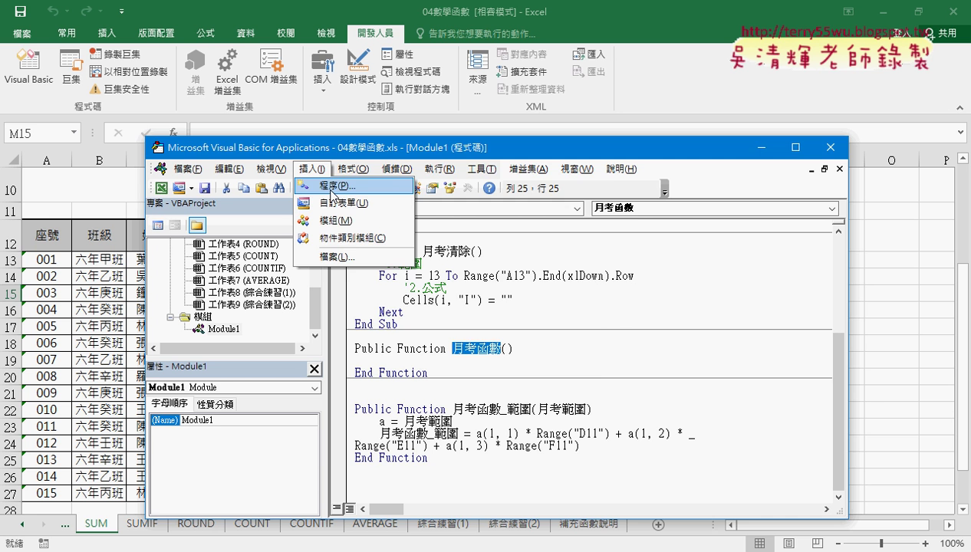
{"action": "left_click", "coordinate": [330, 187]}
{"action": "left_click_drag", "start_coordinate": [421, 131], "coordinate": [428, 374]}
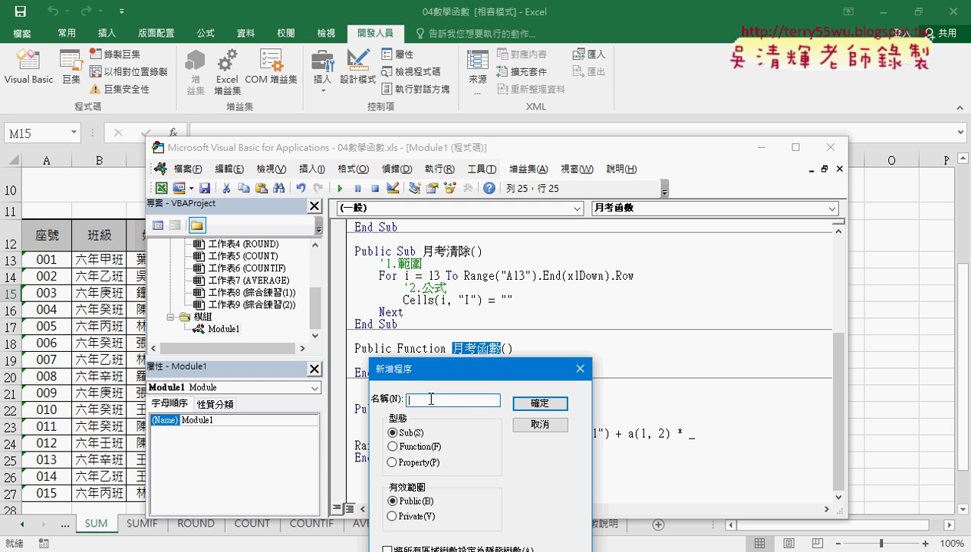
{"action": "left_click", "coordinate": [418, 448]}
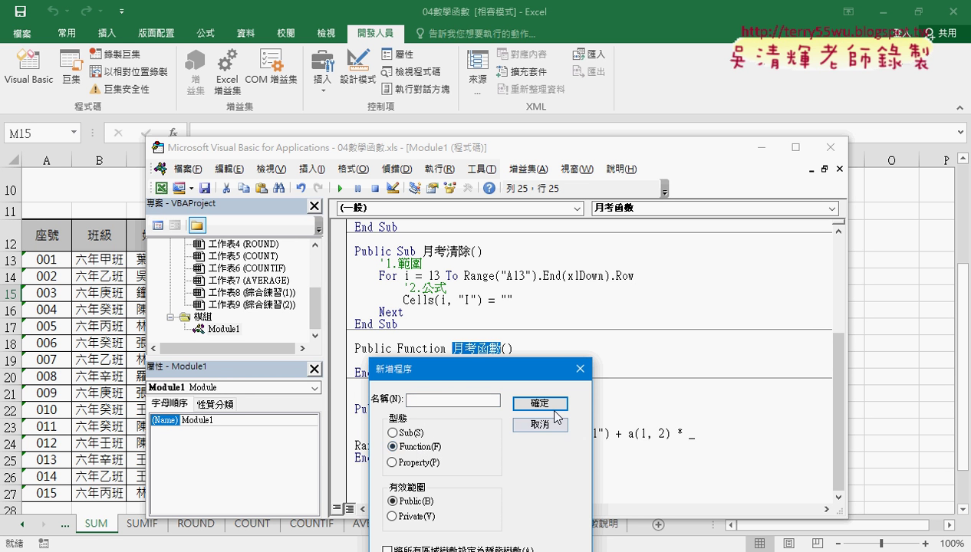
{"action": "left_click", "coordinate": [581, 370]}
{"action": "left_click", "coordinate": [421, 374]}
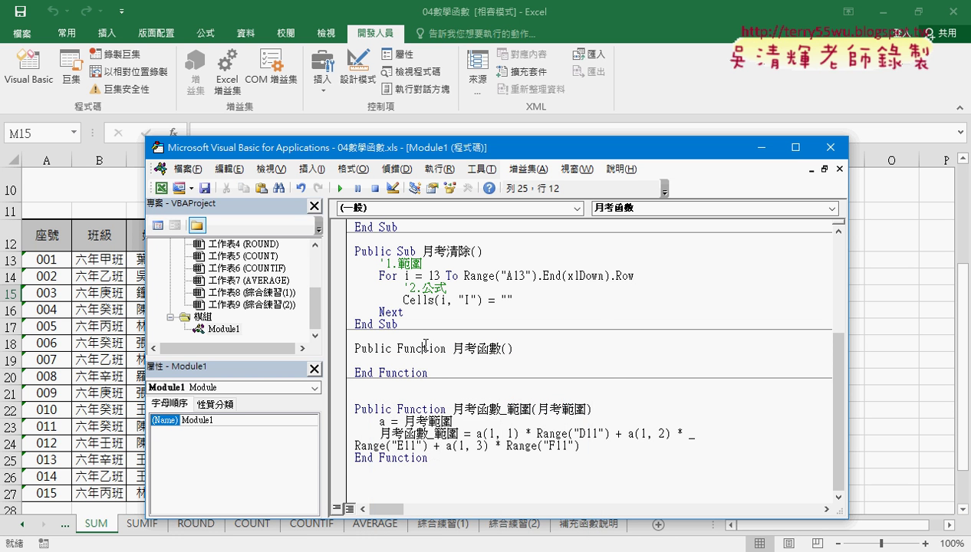
Step: Indent the empty body line of 月考函數, briefly uncovering the sheet headers
{"action": "left_click_drag", "start_coordinate": [438, 374], "coordinate": [352, 375]}
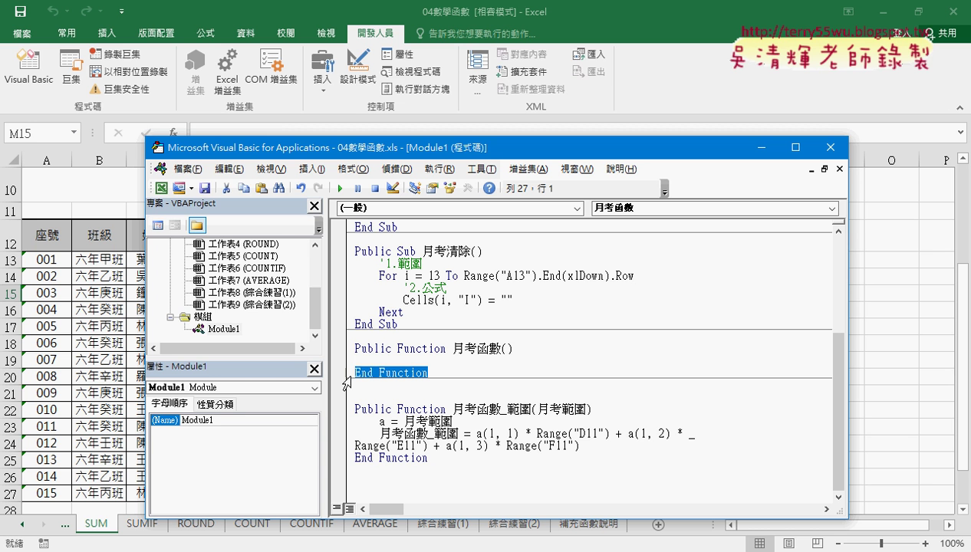
{"action": "left_click", "coordinate": [387, 358]}
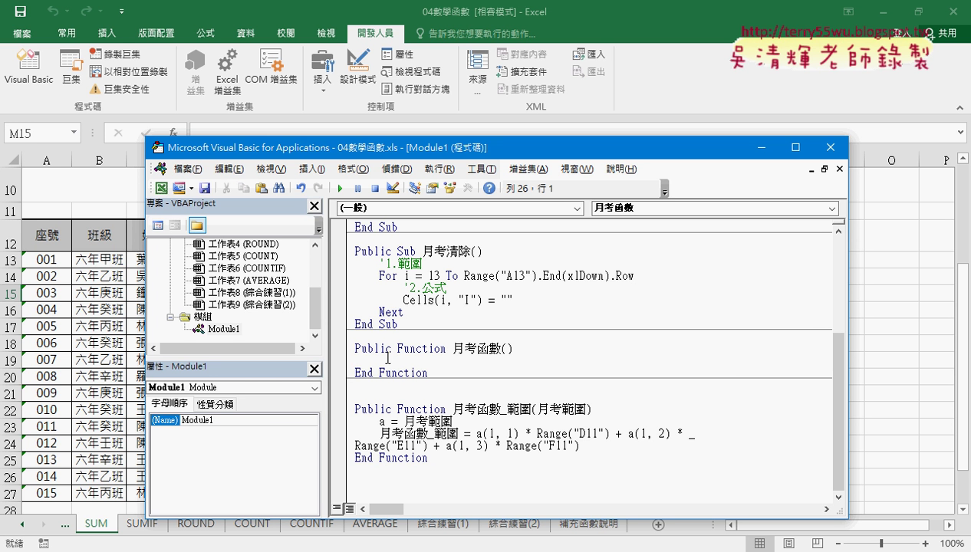
{"action": "key", "text": "Tab"}
{"action": "left_click_drag", "start_coordinate": [448, 151], "coordinate": [420, 291]}
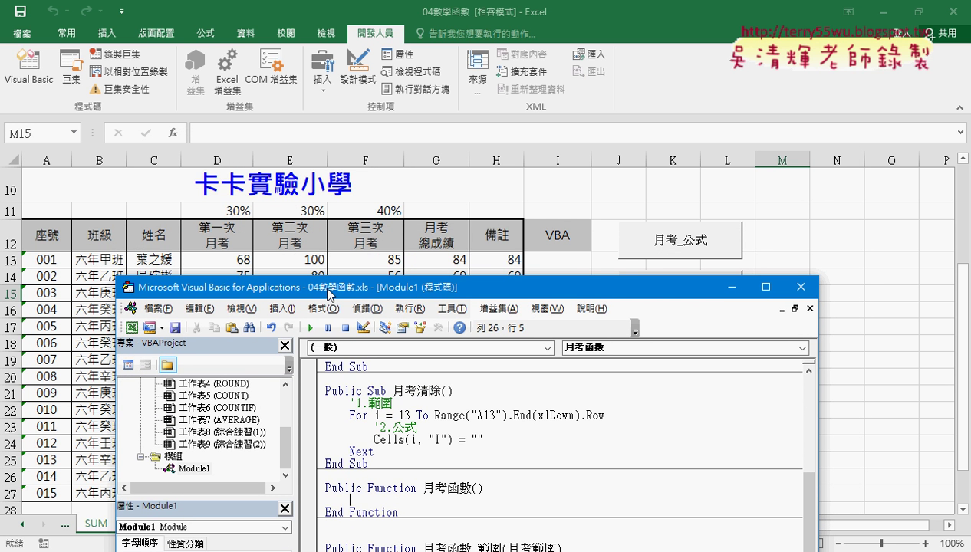
{"action": "left_click_drag", "start_coordinate": [328, 291], "coordinate": [364, 115]}
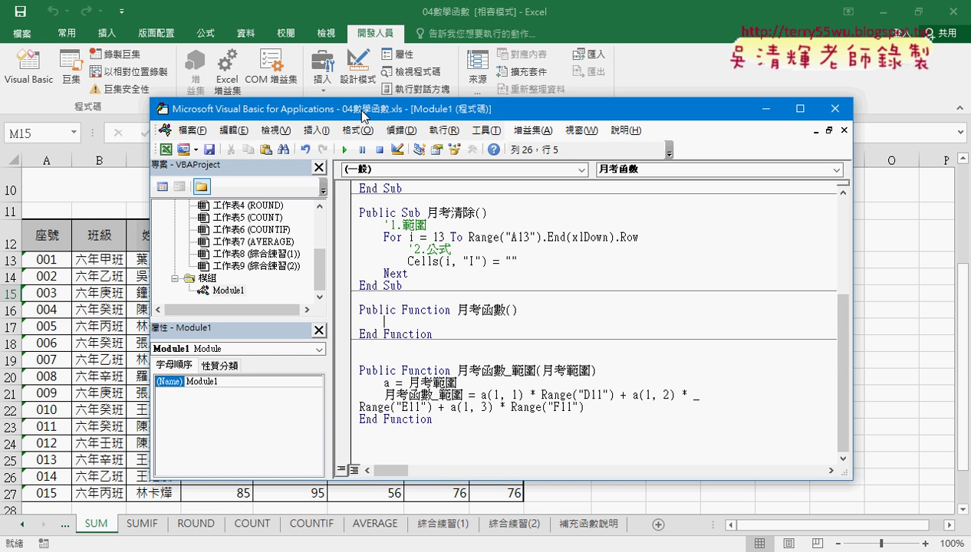
Step: Fill 月考函數's parentheses with parameters 月考1, 月考2, 月考3 and re-indent the body
{"action": "left_click_drag", "start_coordinate": [518, 310], "coordinate": [504, 310]}
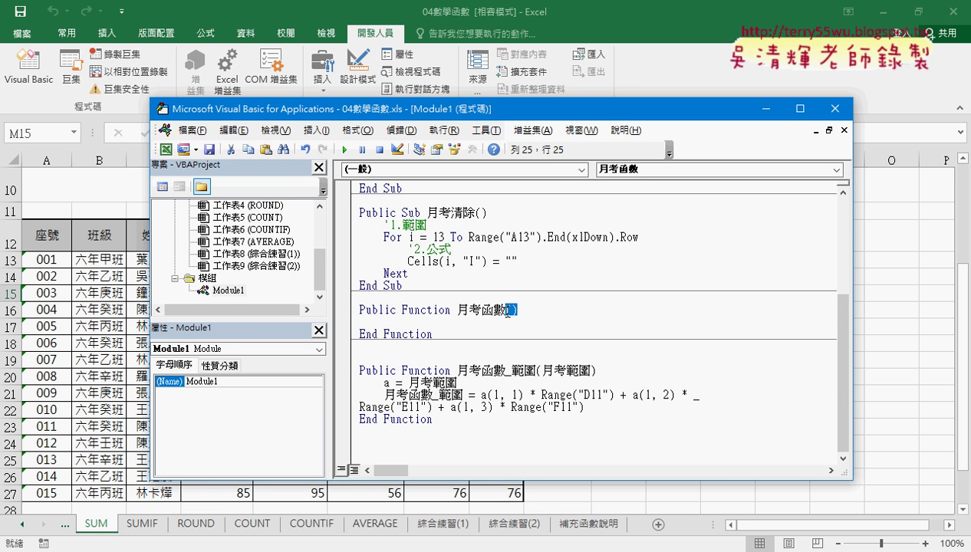
{"action": "left_click", "coordinate": [583, 320]}
{"action": "type", "text": "月考1, 月考2, 月考3"}
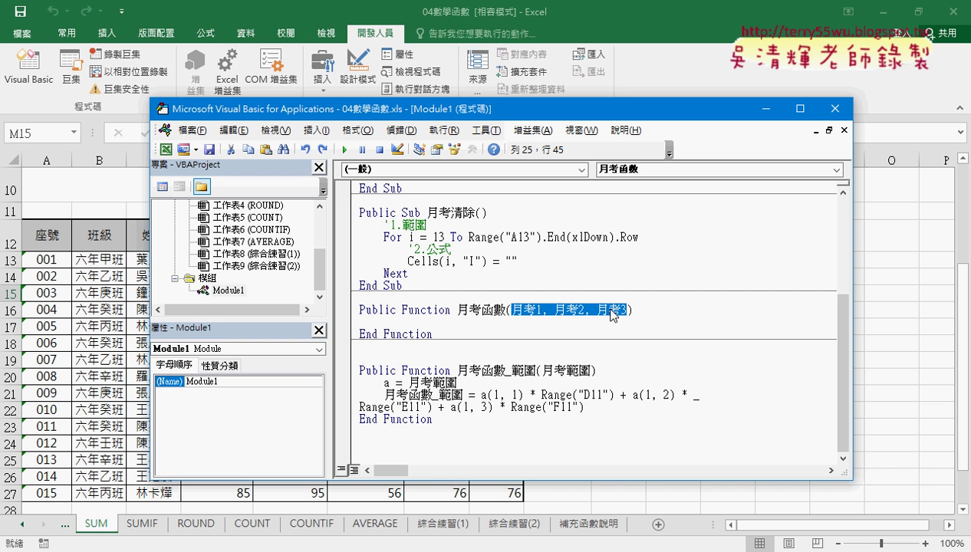
{"action": "left_click_drag", "start_coordinate": [512, 309], "coordinate": [543, 309]}
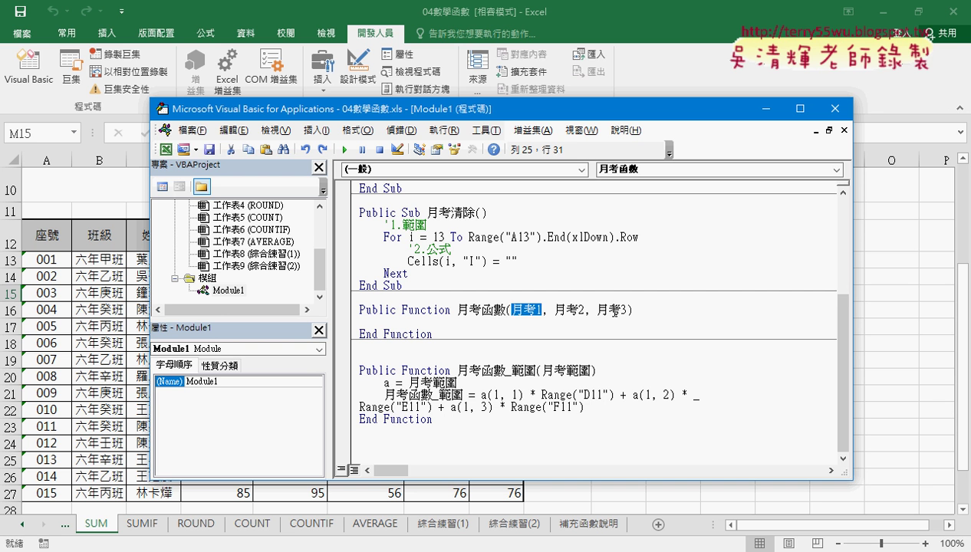
{"action": "left_click", "coordinate": [514, 322]}
{"action": "key", "text": "Tab"}
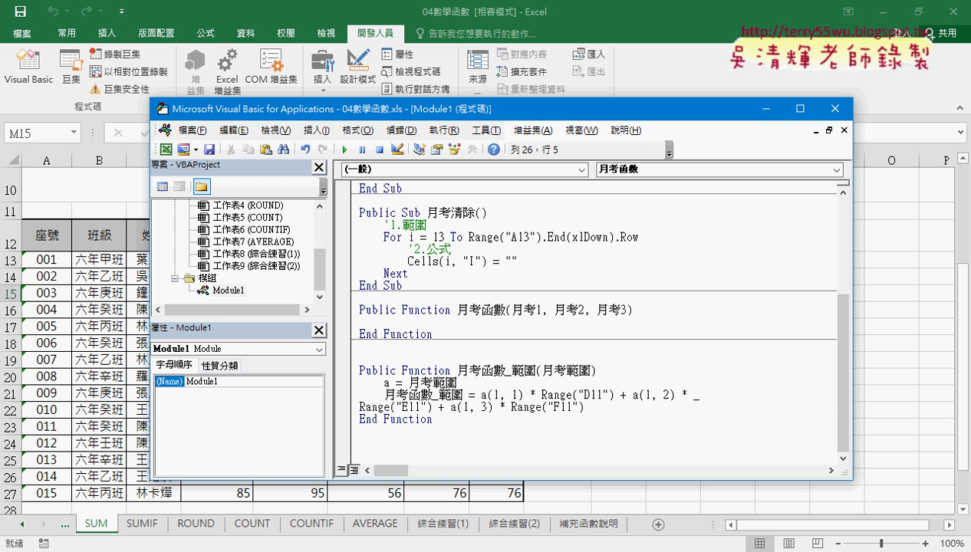
{"action": "left_click_drag", "start_coordinate": [517, 117], "coordinate": [520, 158]}
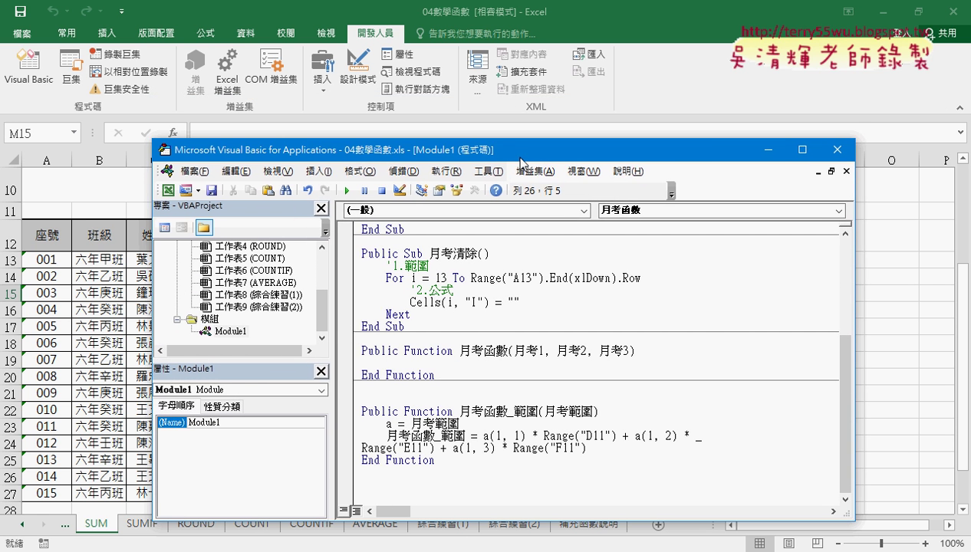
{"action": "mouse_move", "coordinate": [508, 352]}
{"action": "left_mouse_down"}
{"action": "mouse_move", "coordinate": [460, 352]}
{"action": "mouse_move", "coordinate": [465, 373]}
{"action": "left_mouse_up"}
{"action": "type", "text": "月考函數"}
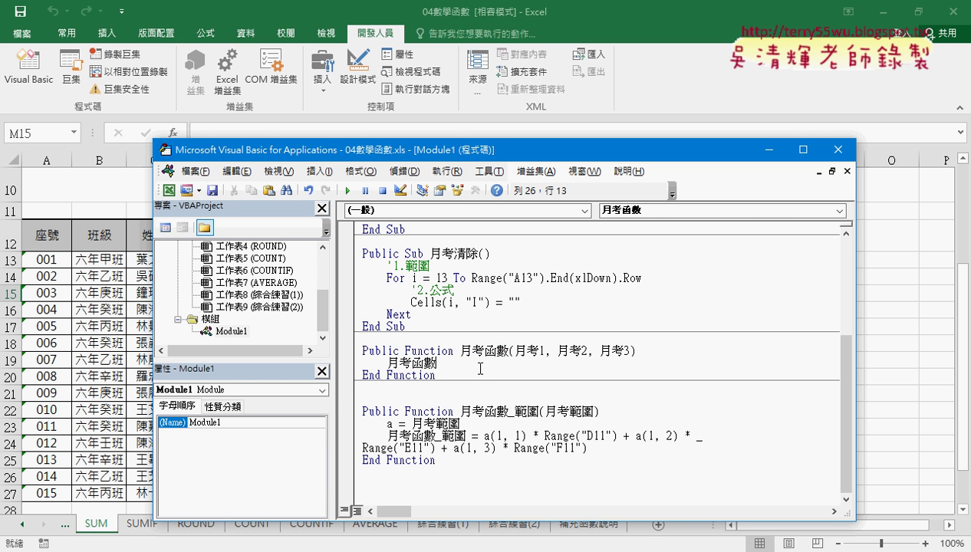
Step: Write 月考函數=range("D11")* as the body's first line, leaving it incomplete with a compile error
{"action": "type", "text": "="}
{"action": "left_click_drag", "start_coordinate": [434, 154], "coordinate": [410, 290]}
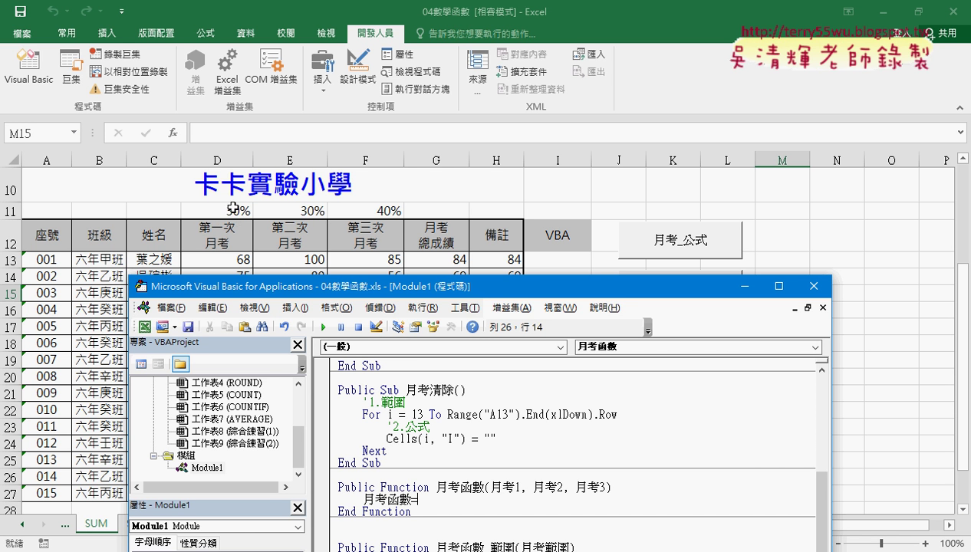
{"action": "left_click_drag", "start_coordinate": [312, 293], "coordinate": [320, 260]}
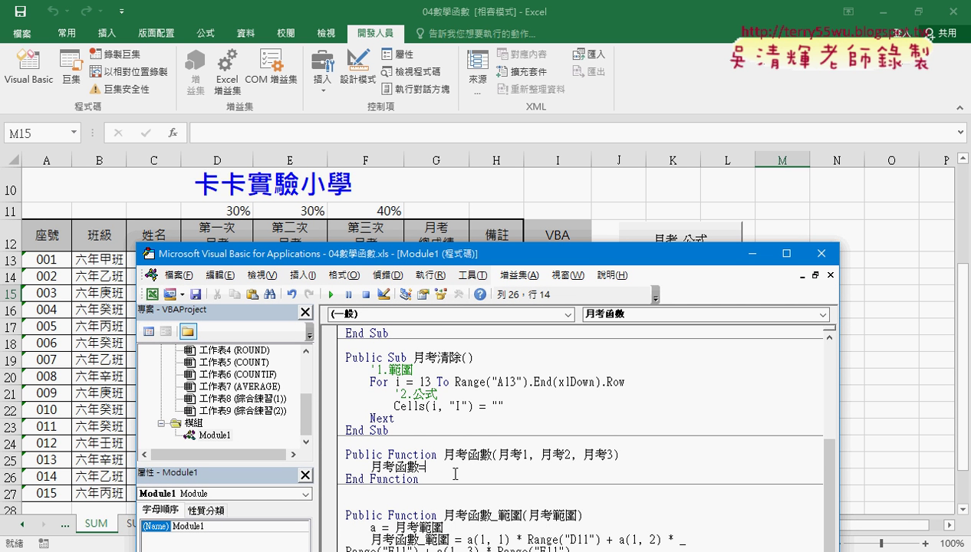
{"action": "type", "text": "ran"}
{"action": "type", "text": "ge("}
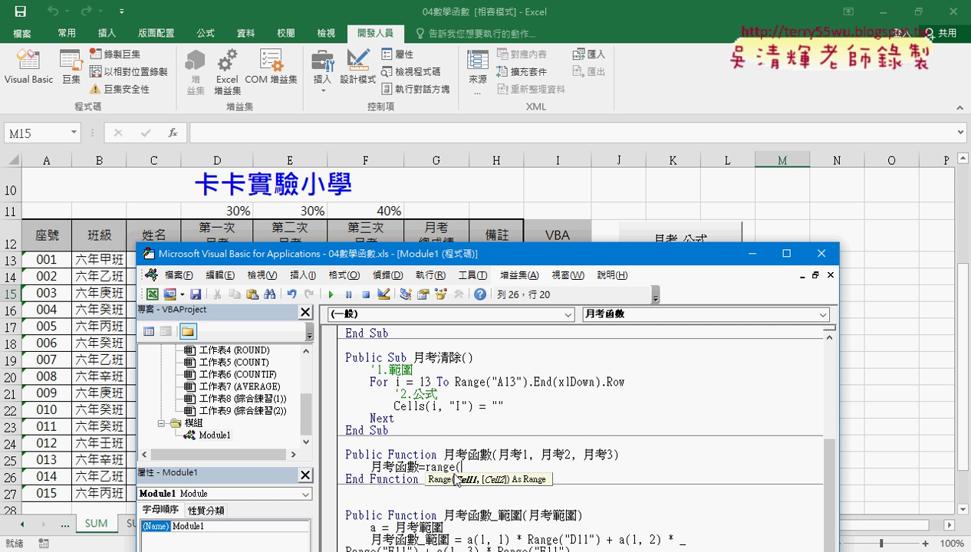
{"action": "type", "text": "\""}
{"action": "type", "text": "D11"}
{"action": "type", "text": "\")"}
{"action": "type", "text": "*"}
{"action": "left_click", "coordinate": [531, 455]}
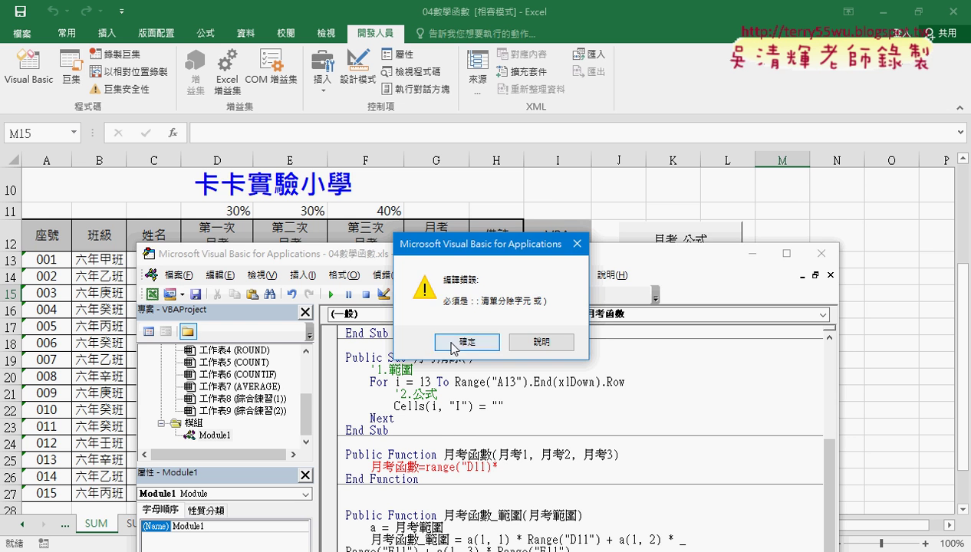
Step: Dismiss the error, complete the first term Range("D11")*月考1, and duplicate it after a plus sign
{"action": "left_click", "coordinate": [526, 307]}
{"action": "double_click", "coordinate": [503, 454]}
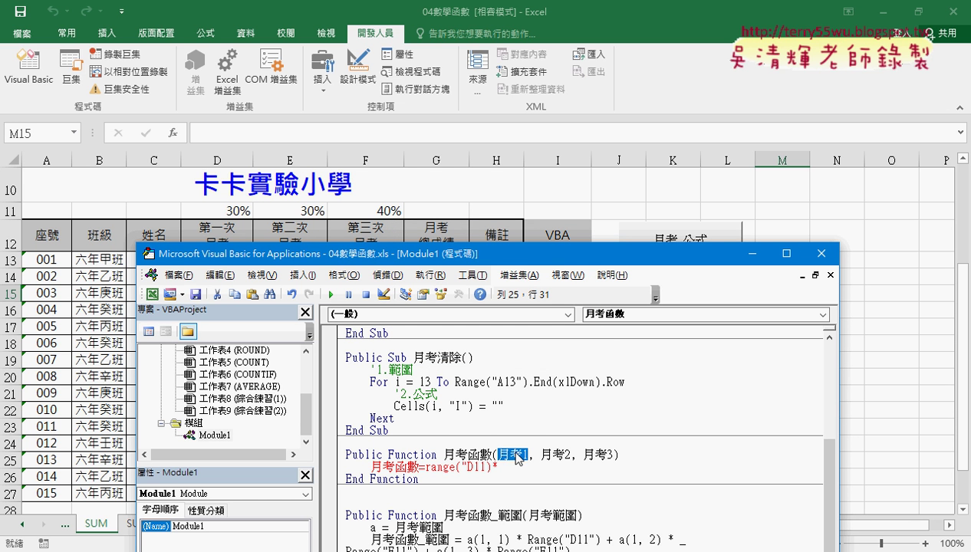
{"action": "left_click_drag", "start_coordinate": [516, 468], "coordinate": [429, 469]}
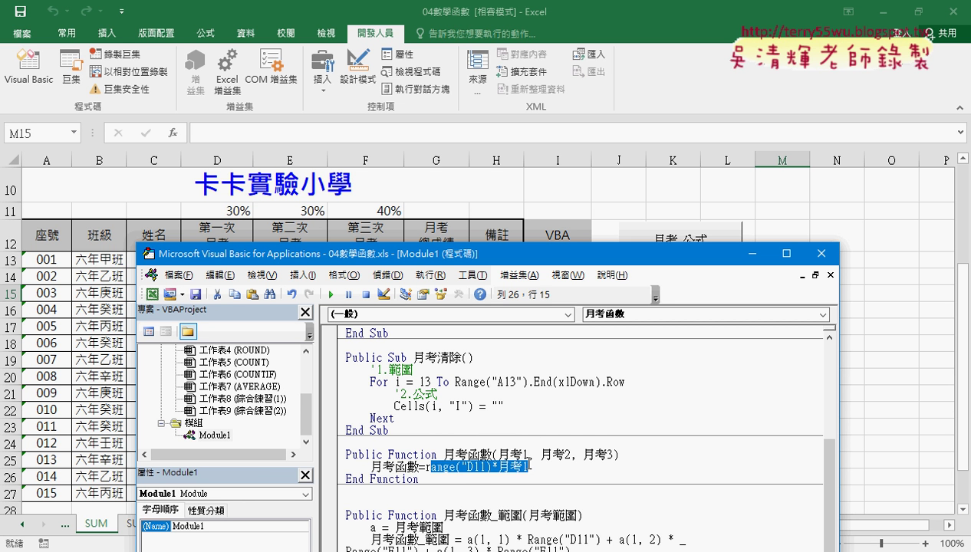
{"action": "left_click", "coordinate": [536, 464]}
{"action": "type", "text": "+"}
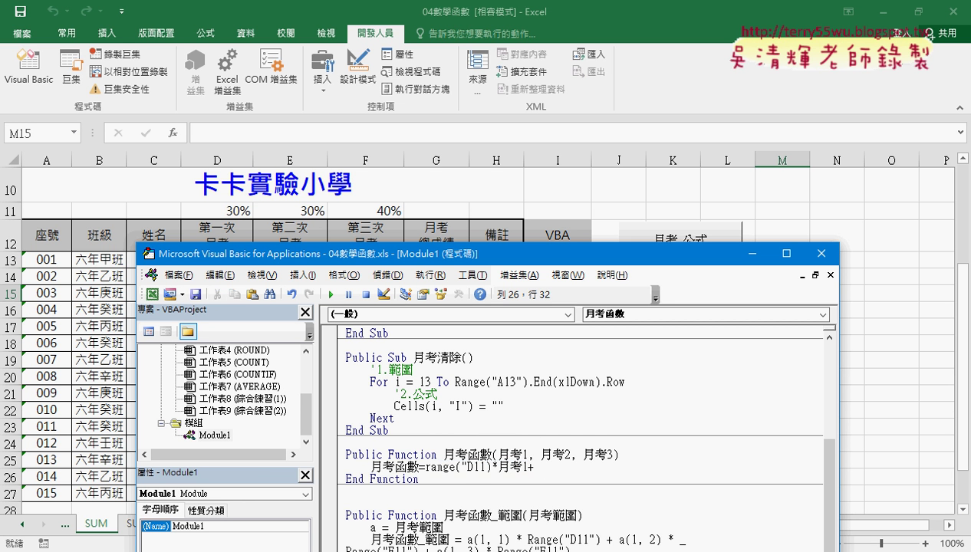
{"action": "key", "text": "BackSpace"}
{"action": "left_click_drag", "start_coordinate": [529, 468], "coordinate": [424, 466]}
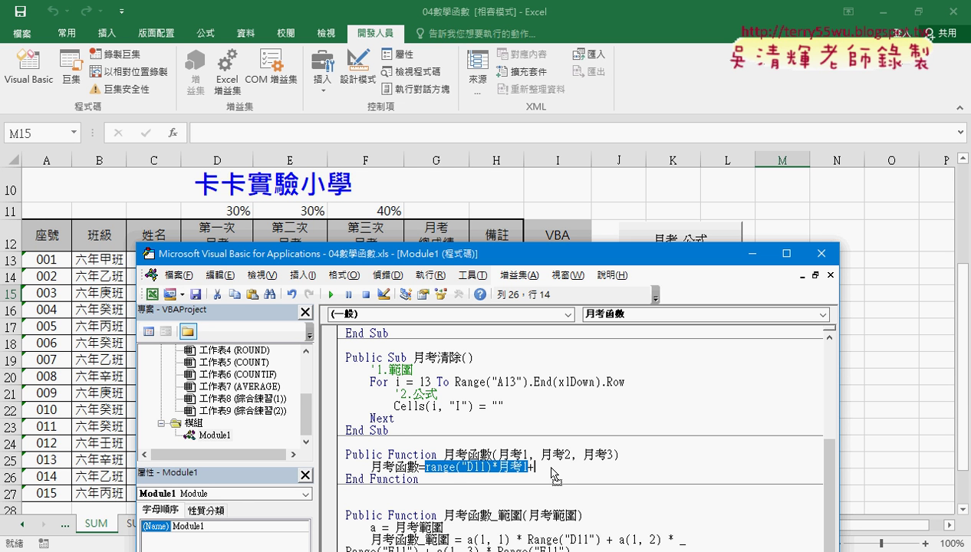
{"action": "left_click_drag", "start_coordinate": [552, 474], "coordinate": [585, 471]}
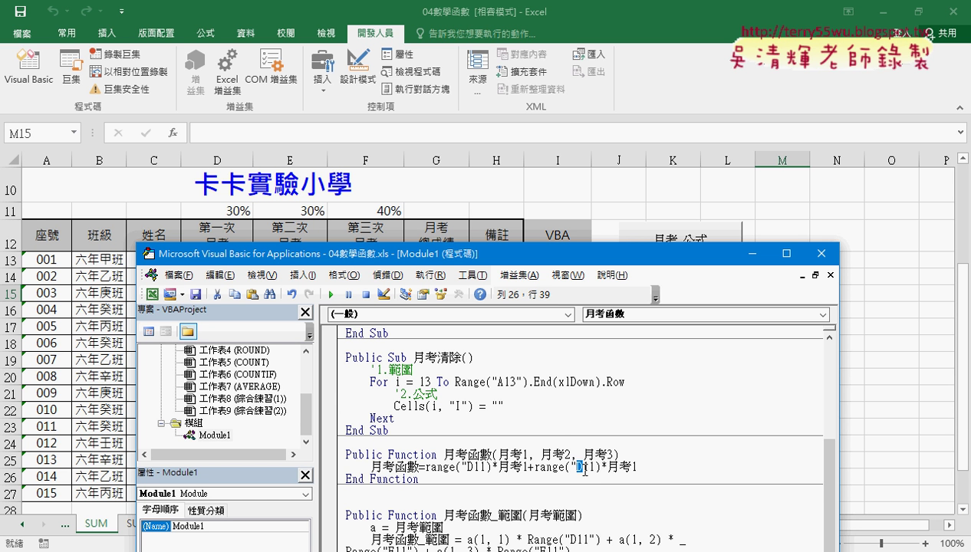
Step: Turn the copy into Range("E11")*月考2, fix a missing quote, and append another copy
{"action": "type", "text": "E"}
{"action": "left_click_drag", "start_coordinate": [639, 467], "coordinate": [631, 466]}
{"action": "type", "text": "2"}
{"action": "left_click", "coordinate": [488, 466]}
{"action": "type", "text": "\""}
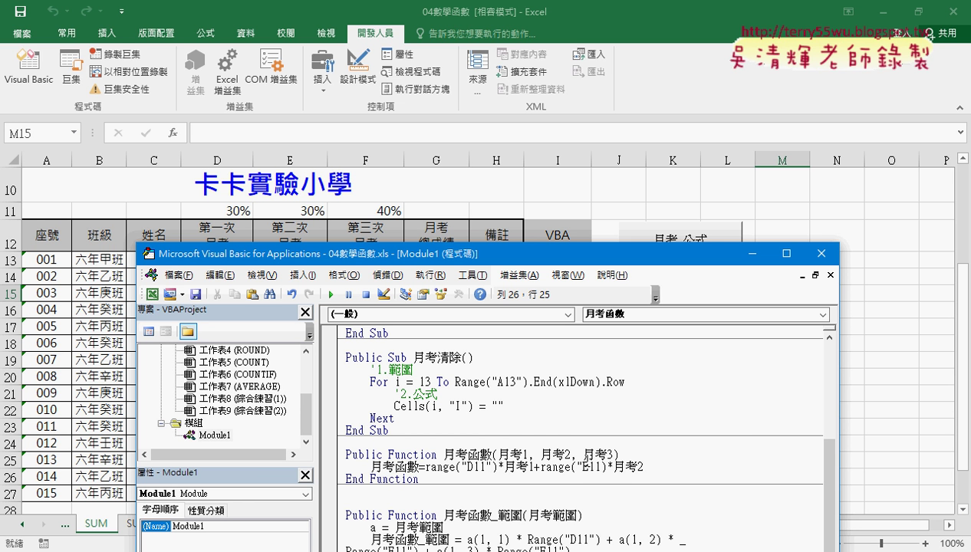
{"action": "left_click", "coordinate": [600, 466]}
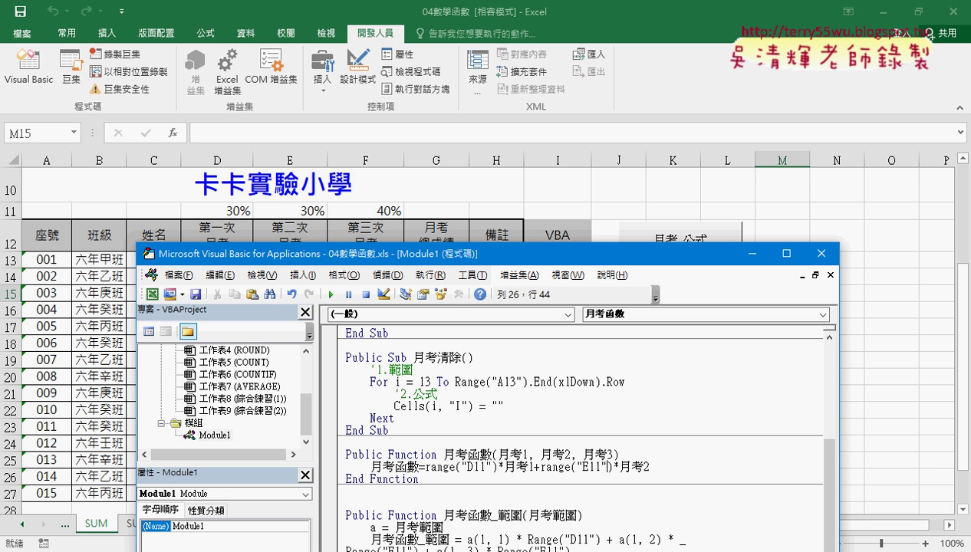
{"action": "left_click_drag", "start_coordinate": [651, 466], "coordinate": [535, 468]}
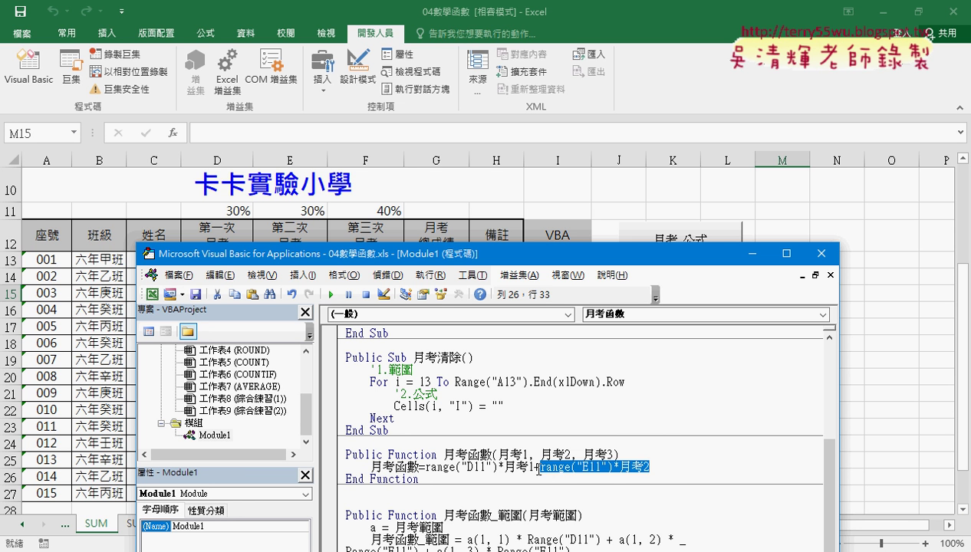
{"action": "key", "text": "ctrl+c"}
{"action": "left_click", "coordinate": [652, 467]}
{"action": "key", "text": "ctrl+v"}
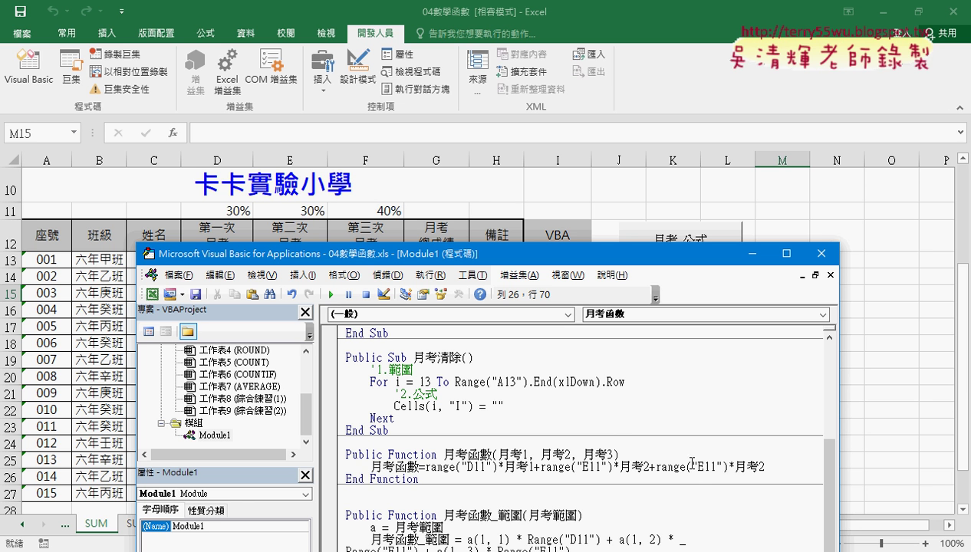
Step: Change the last term to Range("F11")*月考3 and leave the line so it auto-formats
{"action": "left_click", "coordinate": [699, 465]}
{"action": "left_click_drag", "start_coordinate": [699, 463], "coordinate": [704, 464]}
{"action": "type", "text": "F"}
{"action": "left_click_drag", "start_coordinate": [766, 466], "coordinate": [757, 466]}
{"action": "type", "text": "3"}
{"action": "left_click_drag", "start_coordinate": [766, 467], "coordinate": [424, 469]}
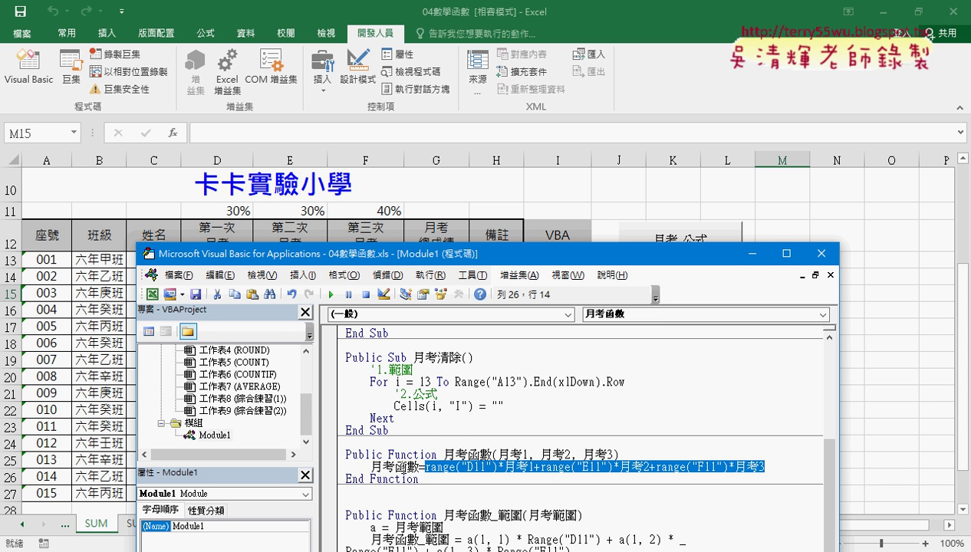
{"action": "left_click_drag", "start_coordinate": [497, 254], "coordinate": [503, 292]}
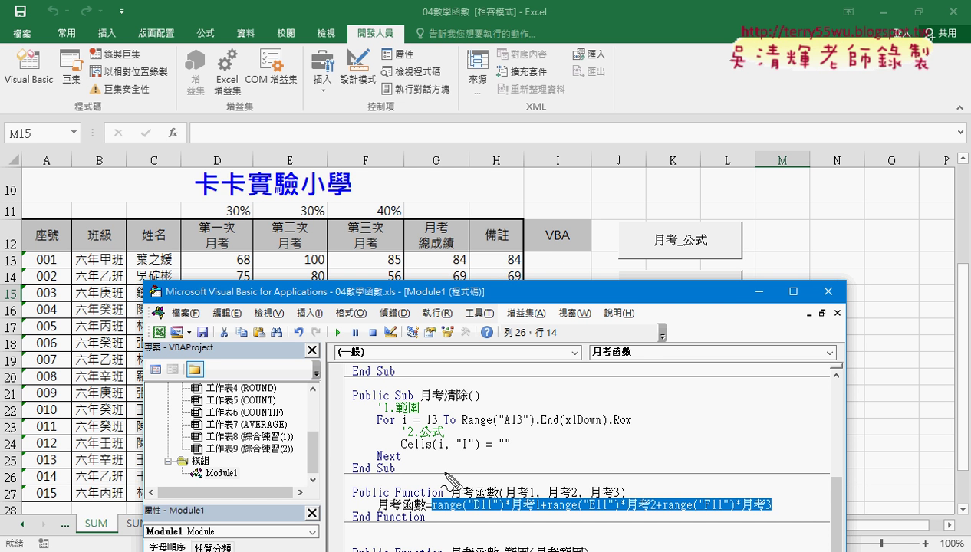
{"action": "mouse_move", "coordinate": [430, 516]}
{"action": "left_mouse_down"}
{"action": "mouse_move", "coordinate": [403, 515]}
{"action": "mouse_move", "coordinate": [535, 255]}
{"action": "mouse_move", "coordinate": [563, 268]}
{"action": "left_mouse_up"}
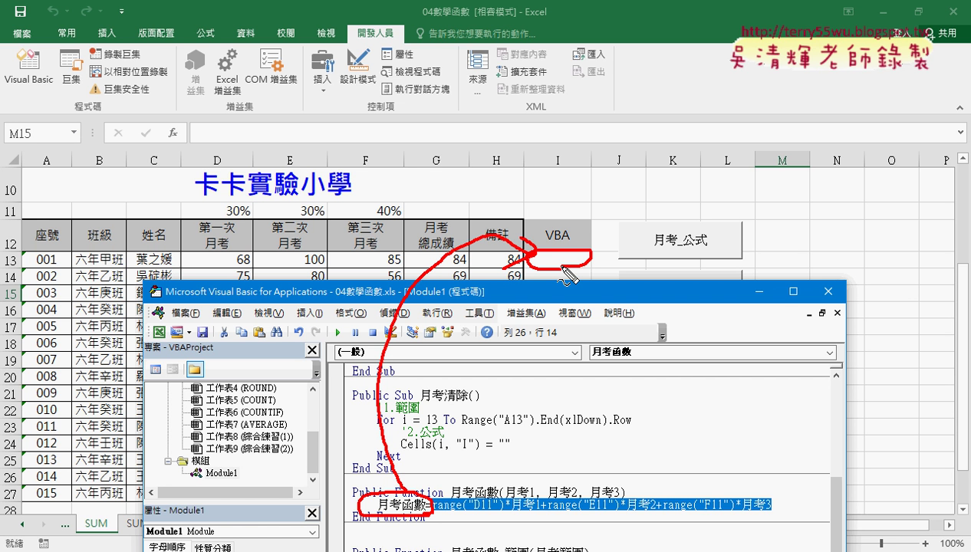
{"action": "key", "text": "Escape"}
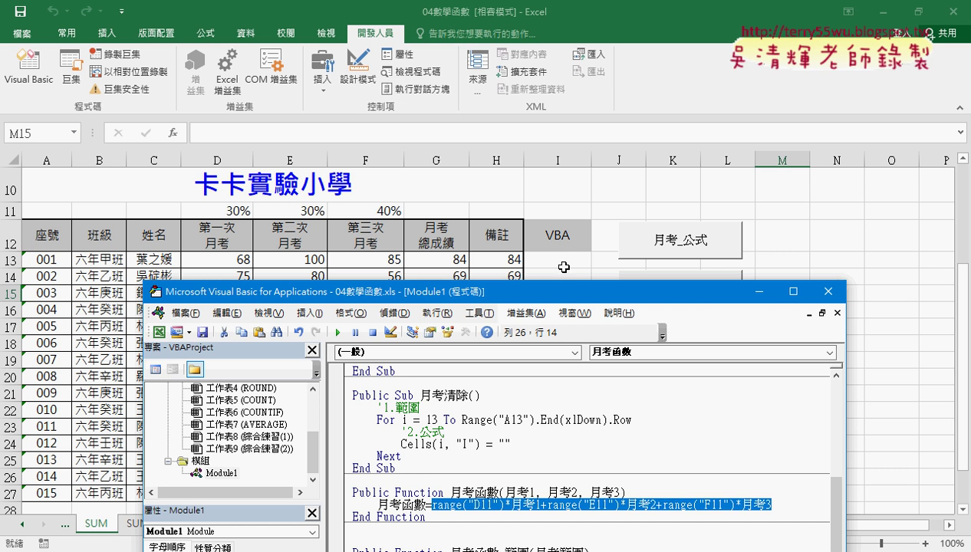
{"action": "left_click", "coordinate": [591, 443]}
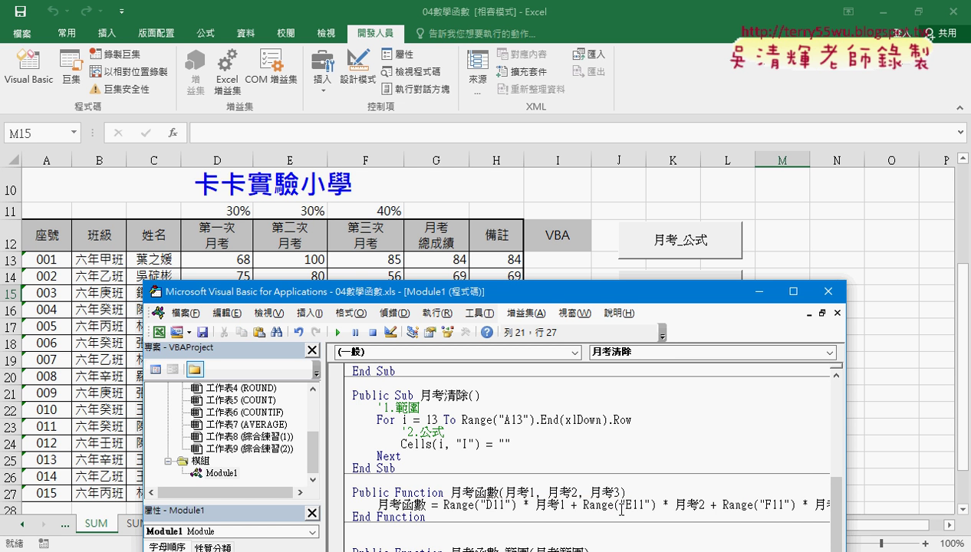
Step: Insert the user-defined 月考函數 into I13 with arguments D13, E13, F13, giving 84
{"action": "left_click", "coordinate": [568, 261]}
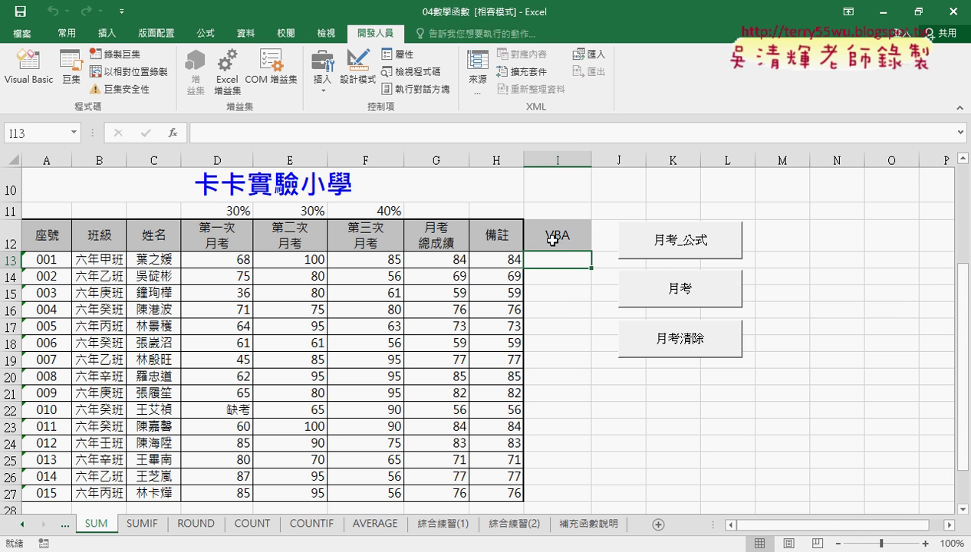
{"action": "left_click", "coordinate": [173, 132]}
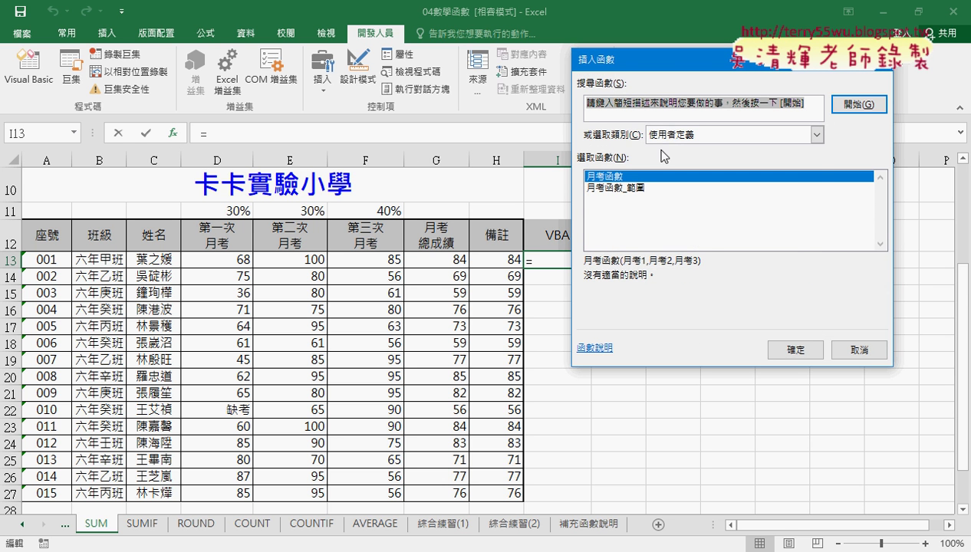
{"action": "left_click", "coordinate": [814, 134]}
{"action": "left_click", "coordinate": [695, 272]}
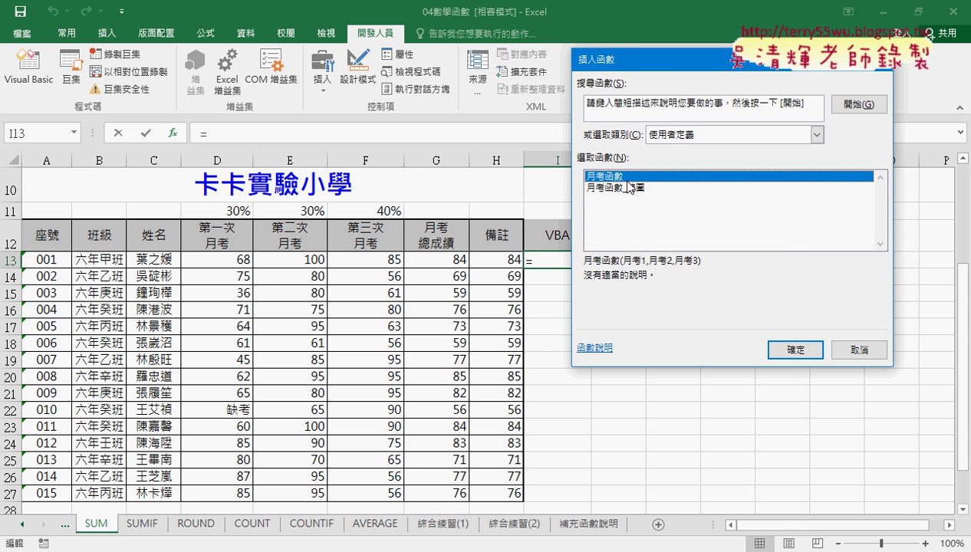
{"action": "left_click", "coordinate": [776, 346]}
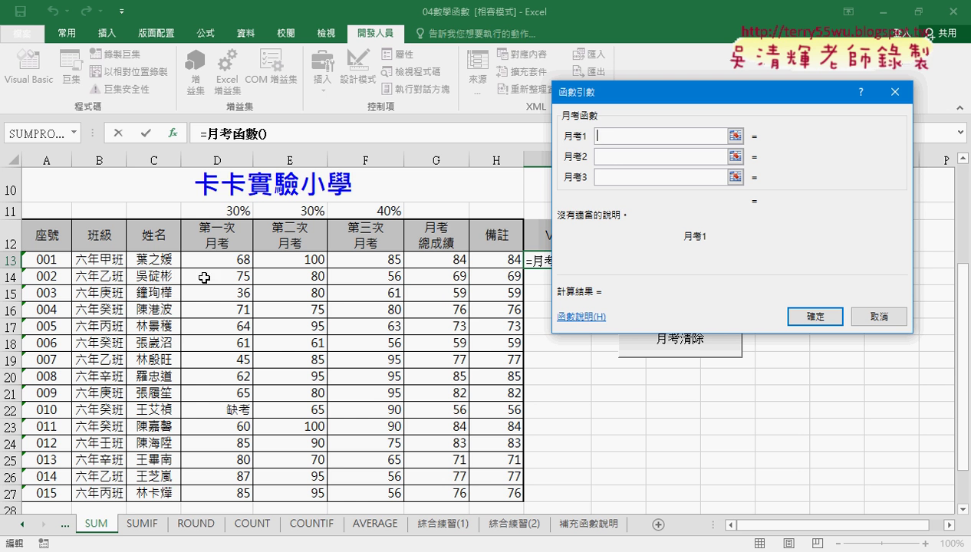
{"action": "left_click", "coordinate": [227, 260]}
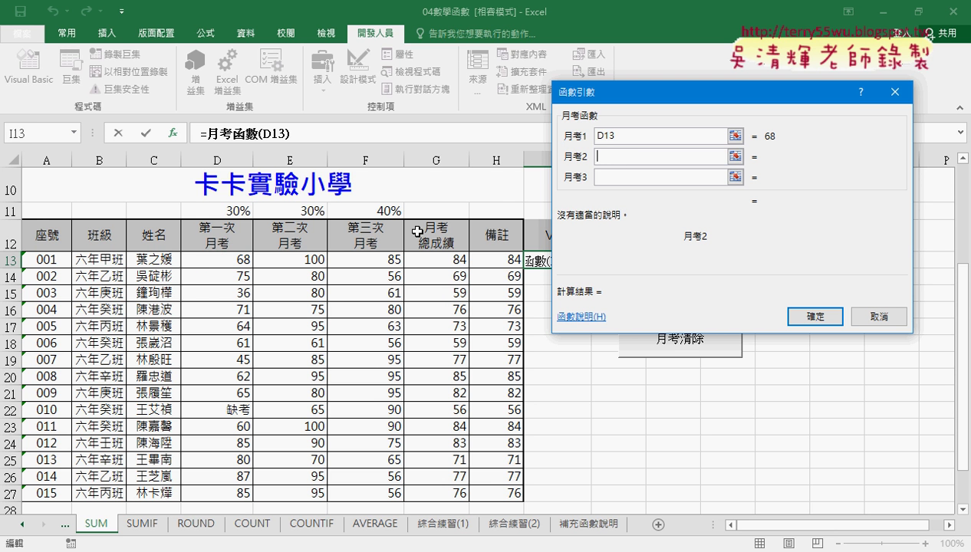
{"action": "left_click", "coordinate": [316, 260]}
{"action": "left_click", "coordinate": [621, 182]}
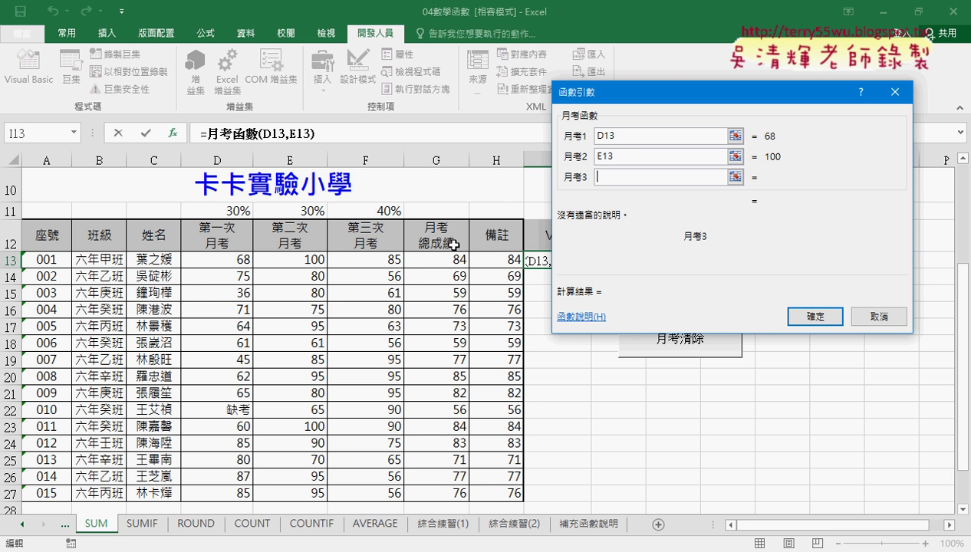
{"action": "left_click", "coordinate": [390, 258]}
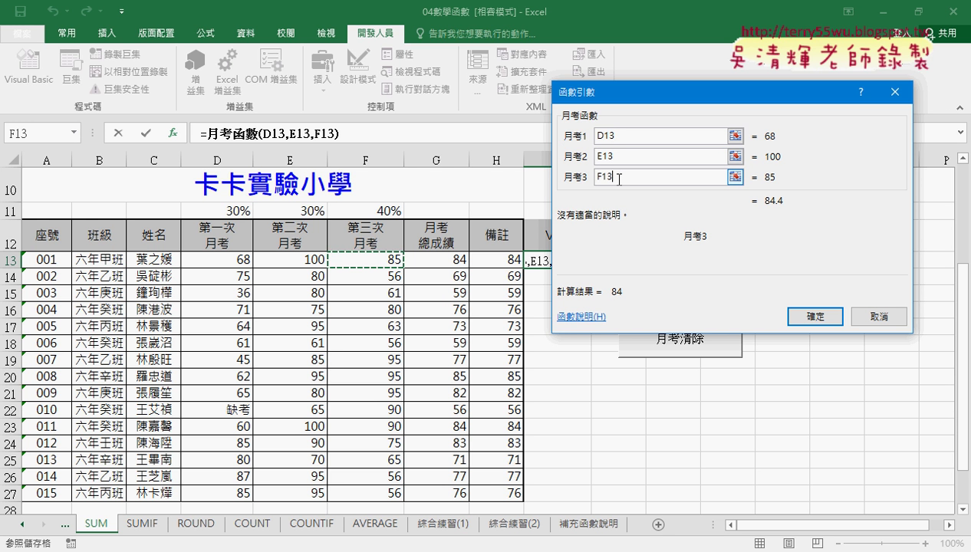
{"action": "mouse_move", "coordinate": [796, 212]}
{"action": "left_mouse_down"}
{"action": "mouse_move", "coordinate": [769, 221]}
{"action": "mouse_move", "coordinate": [787, 201]}
{"action": "mouse_move", "coordinate": [721, 224]}
{"action": "mouse_move", "coordinate": [608, 191]}
{"action": "mouse_move", "coordinate": [548, 245]}
{"action": "mouse_move", "coordinate": [542, 279]}
{"action": "left_mouse_up"}
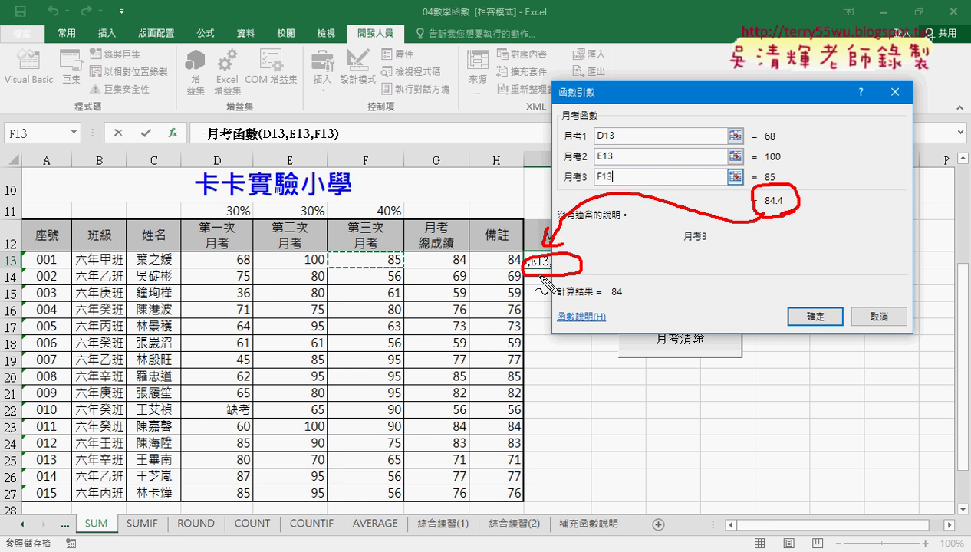
{"action": "key", "text": "Escape"}
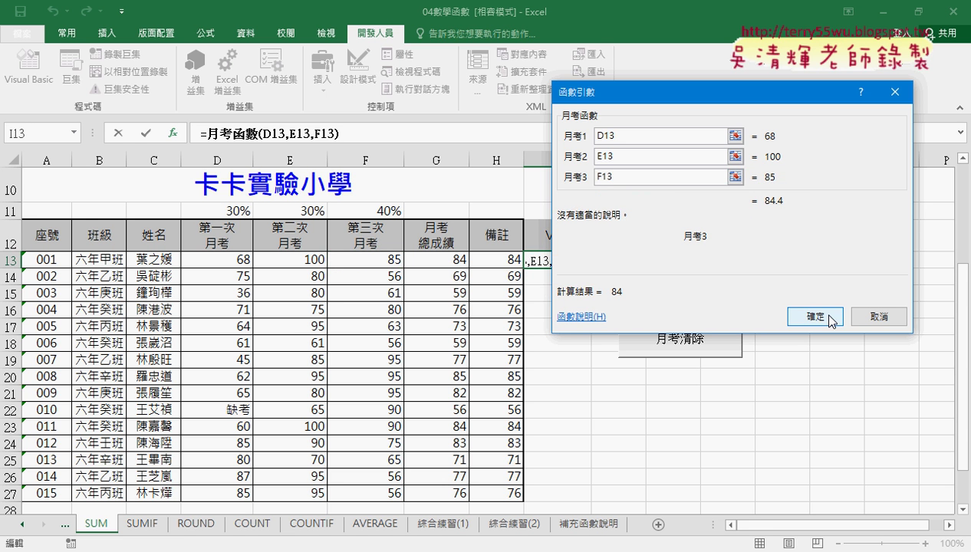
{"action": "left_click", "coordinate": [820, 316]}
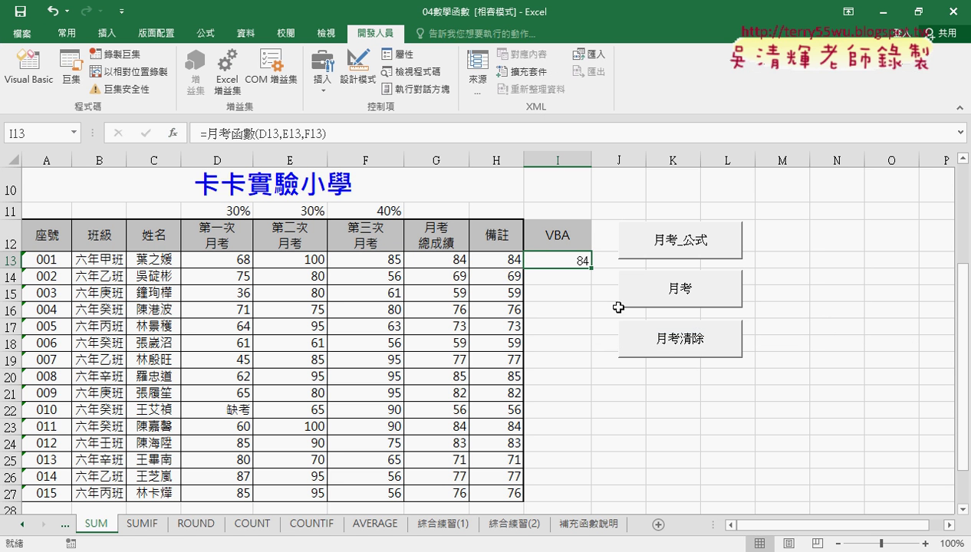
Step: Copy I13's 月考函數 formula down to I27, giving 15 weighted scores totalling 1110
{"action": "double_click", "coordinate": [591, 269]}
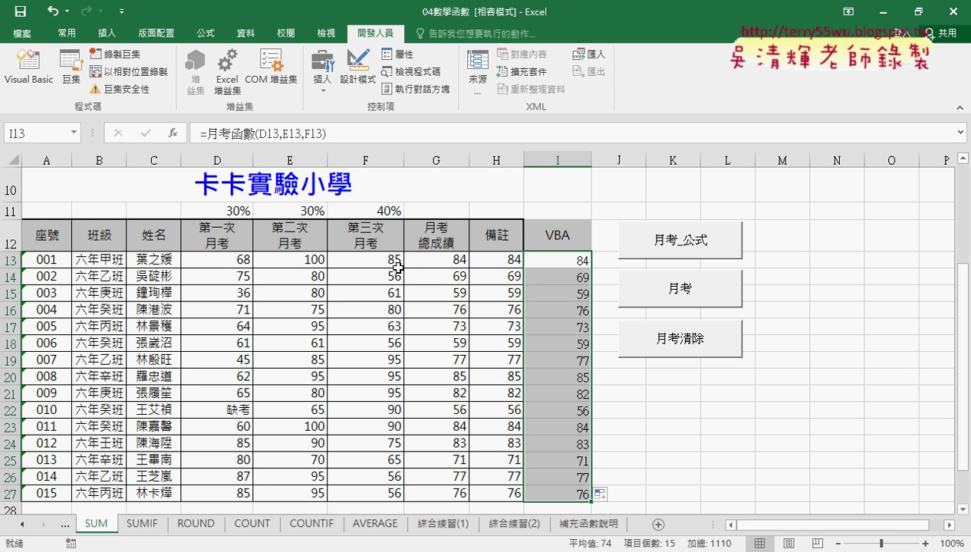
{"action": "left_click_drag", "start_coordinate": [215, 260], "coordinate": [378, 264]}
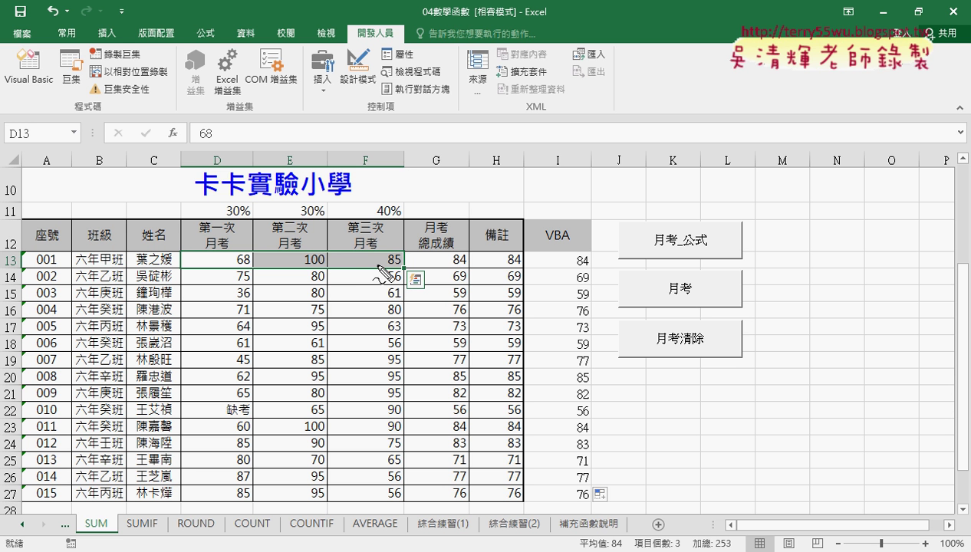
{"action": "mouse_move", "coordinate": [177, 261]}
{"action": "left_mouse_down"}
{"action": "mouse_move", "coordinate": [414, 284]}
{"action": "mouse_move", "coordinate": [175, 275]}
{"action": "left_mouse_up"}
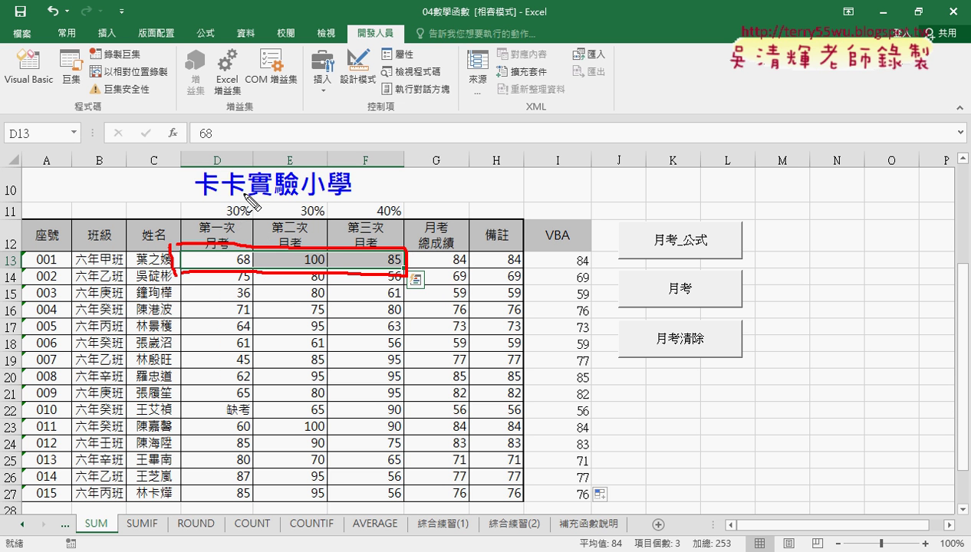
{"action": "left_click_drag", "start_coordinate": [246, 205], "coordinate": [255, 349]}
{"action": "left_click_drag", "start_coordinate": [328, 204], "coordinate": [338, 356]}
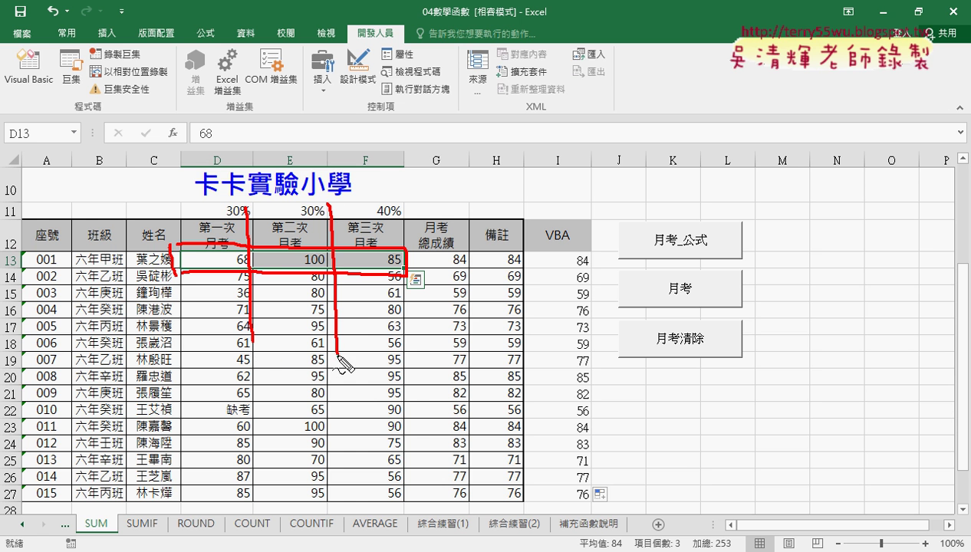
{"action": "left_click_drag", "start_coordinate": [147, 248], "coordinate": [149, 278]}
{"action": "left_click_drag", "start_coordinate": [214, 204], "coordinate": [214, 229]}
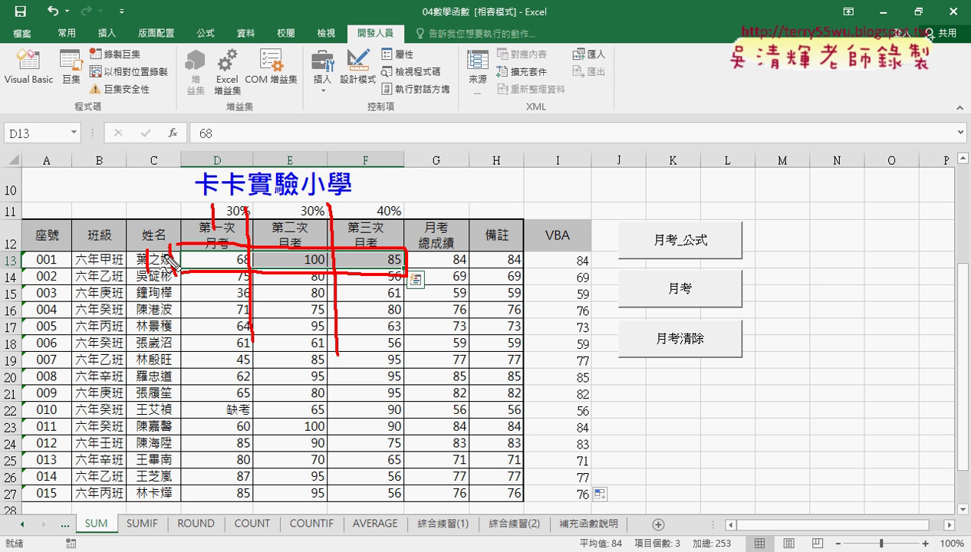
{"action": "left_click_drag", "start_coordinate": [283, 213], "coordinate": [311, 226]}
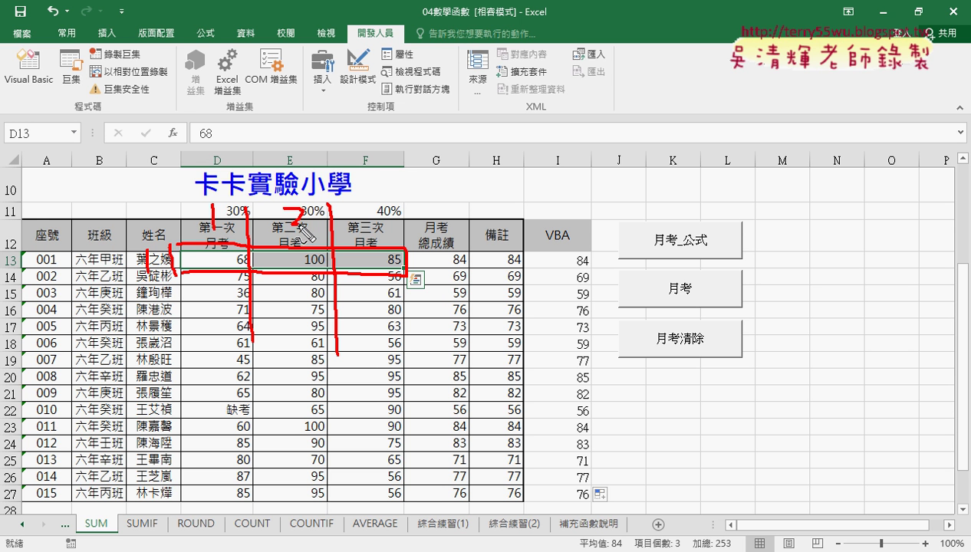
{"action": "left_click_drag", "start_coordinate": [368, 210], "coordinate": [368, 229]}
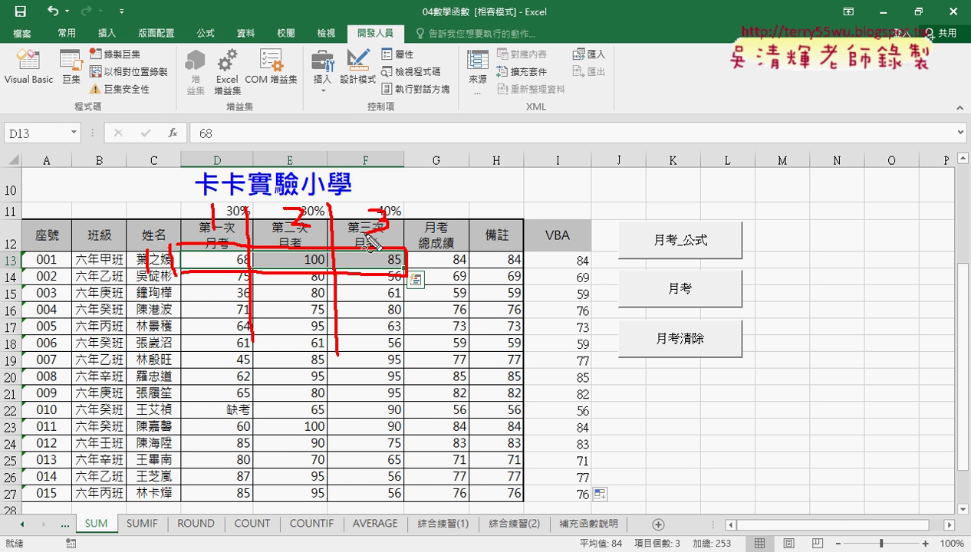
{"action": "key", "text": "Escape"}
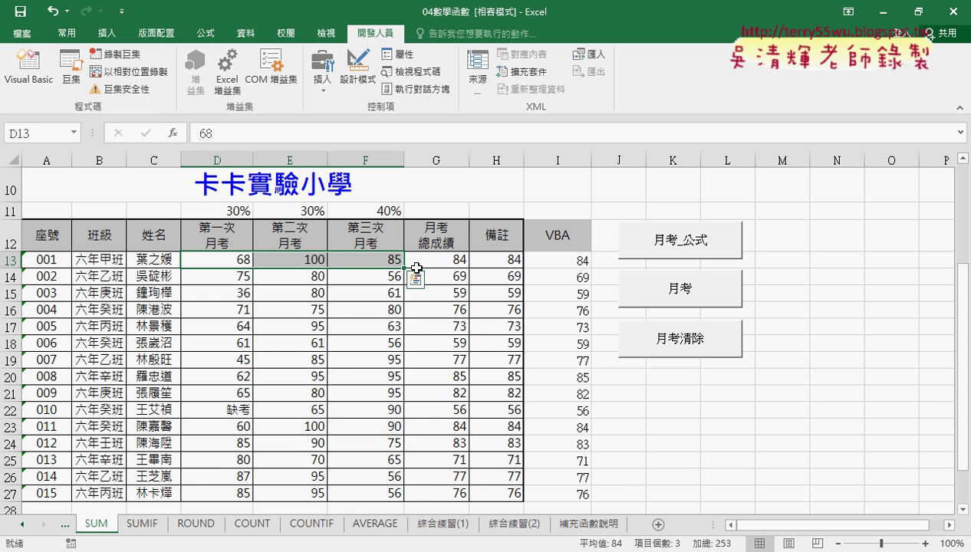
Step: In the VBA editor, delete both existing copies of the 月考函數_範圍 function
{"action": "left_click", "coordinate": [48, 77]}
{"action": "left_click_drag", "start_coordinate": [364, 296], "coordinate": [328, 90]}
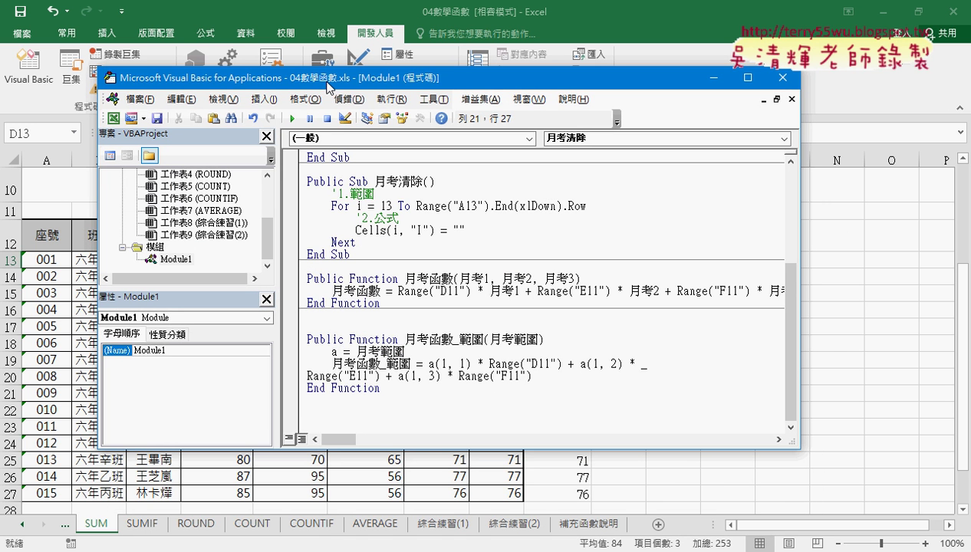
{"action": "left_click_drag", "start_coordinate": [389, 393], "coordinate": [307, 339]}
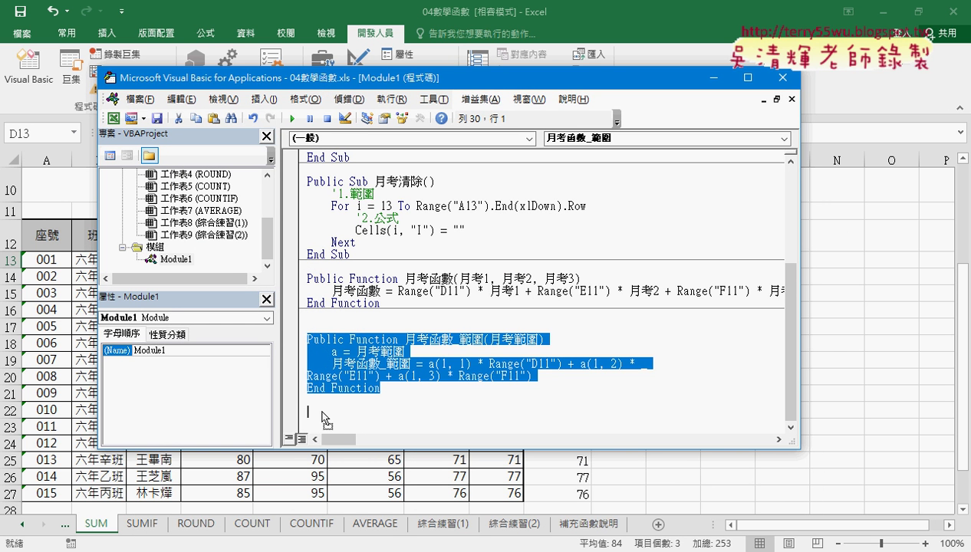
{"action": "left_click_drag", "start_coordinate": [326, 418], "coordinate": [326, 422]}
{"action": "scroll", "coordinate": [514, 314], "scroll_direction": "down", "scroll_amount": 1}
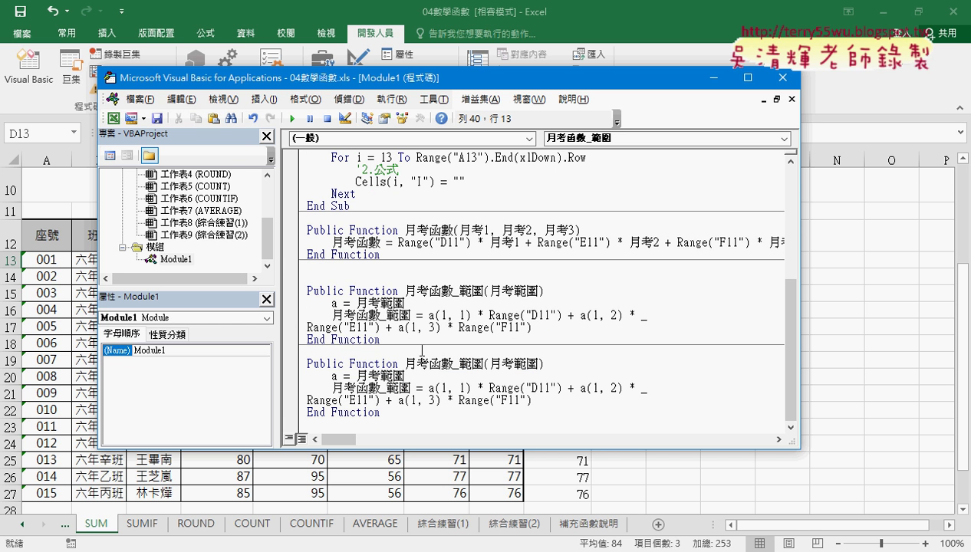
{"action": "left_click_drag", "start_coordinate": [382, 339], "coordinate": [313, 315]}
{"action": "left_click_drag", "start_coordinate": [382, 412], "coordinate": [301, 278]}
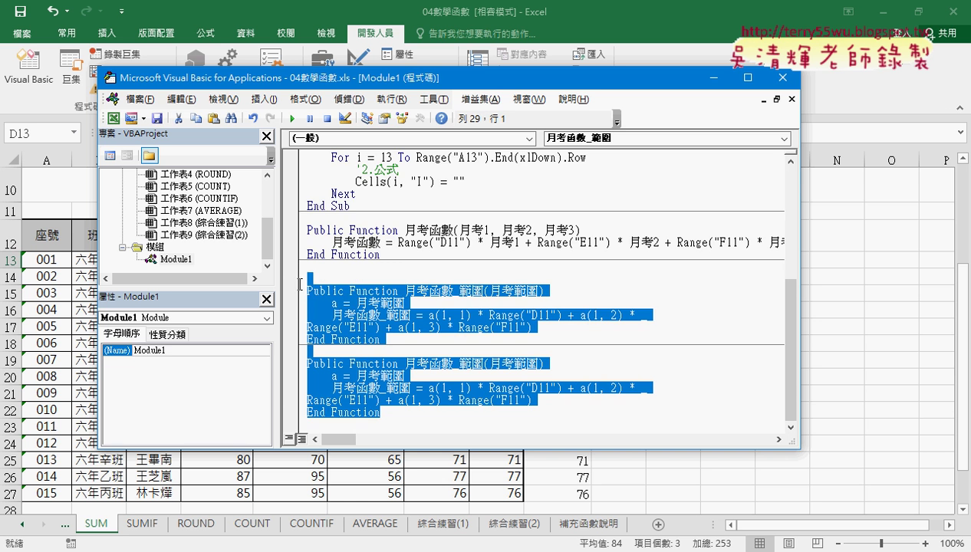
{"action": "key", "text": "Delete"}
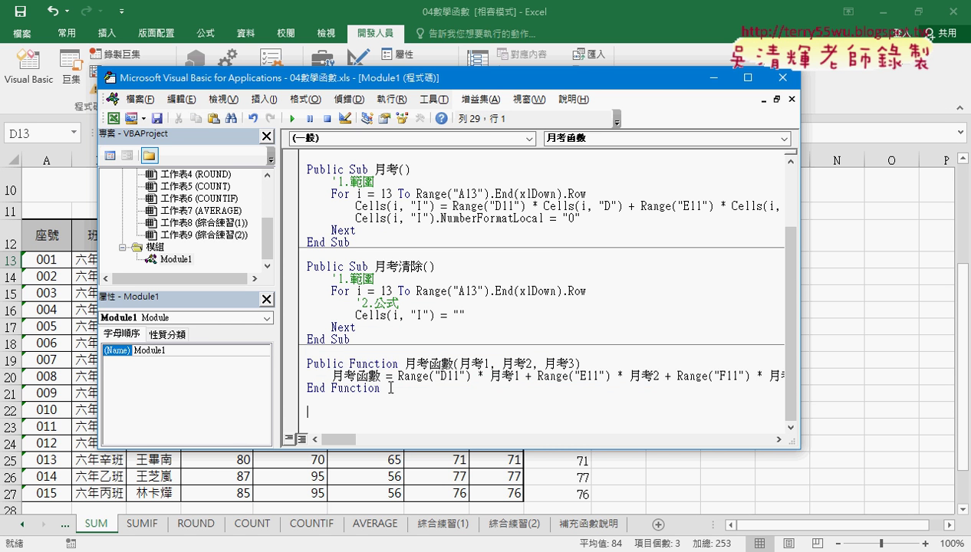
Step: Duplicate 月考函數 as a new function named 月考函數_範圍 and drop its 月考2, 月考3 parameters
{"action": "mouse_move", "coordinate": [381, 389]}
{"action": "left_mouse_down"}
{"action": "mouse_move", "coordinate": [307, 362]}
{"action": "mouse_move", "coordinate": [342, 416]}
{"action": "left_mouse_up"}
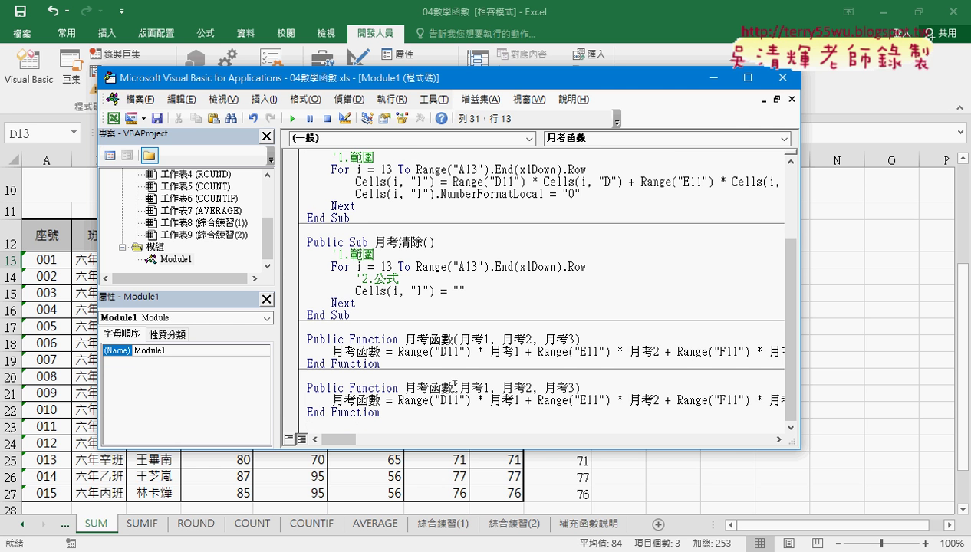
{"action": "type", "text": "_"}
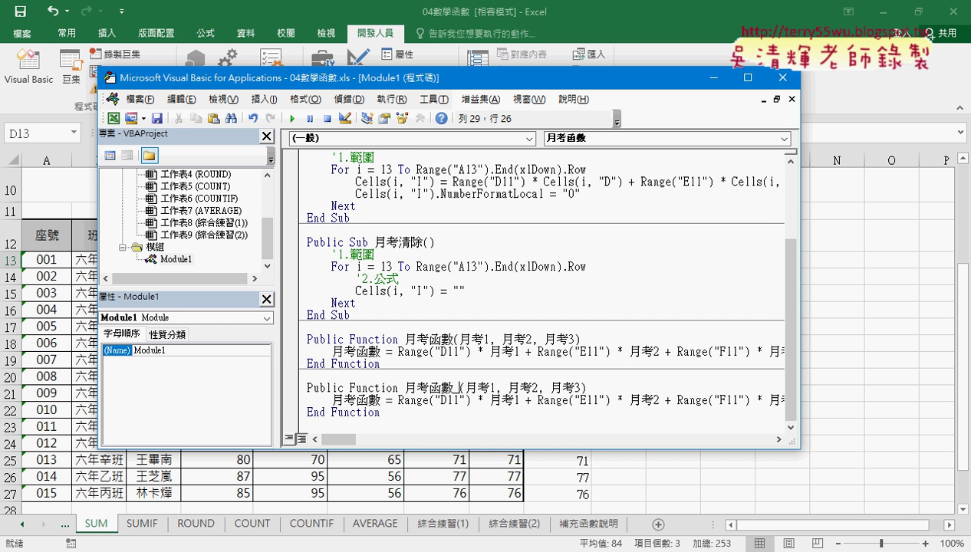
{"action": "type", "text": "泛ㄨㄟ"}
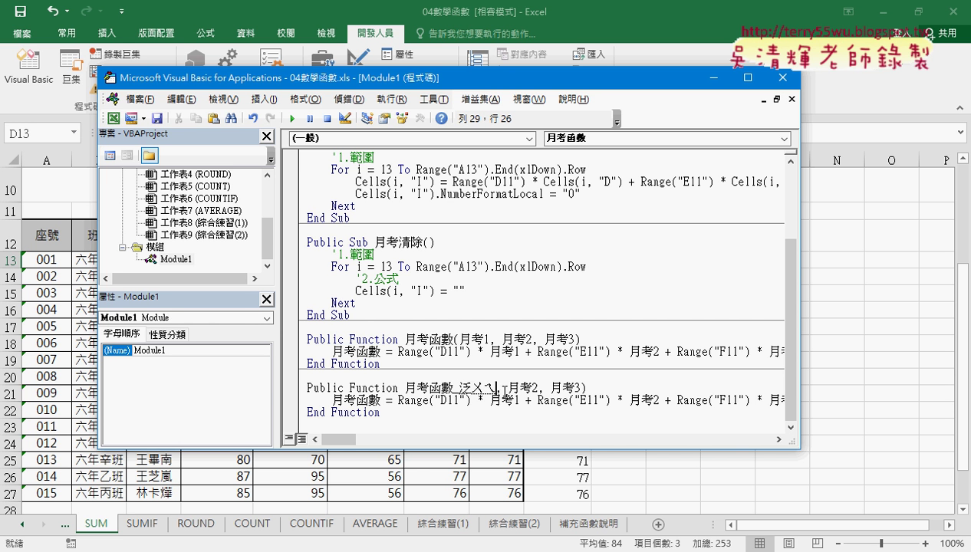
{"action": "type", "text": "圍考1"}
{"action": "key", "text": "Return"}
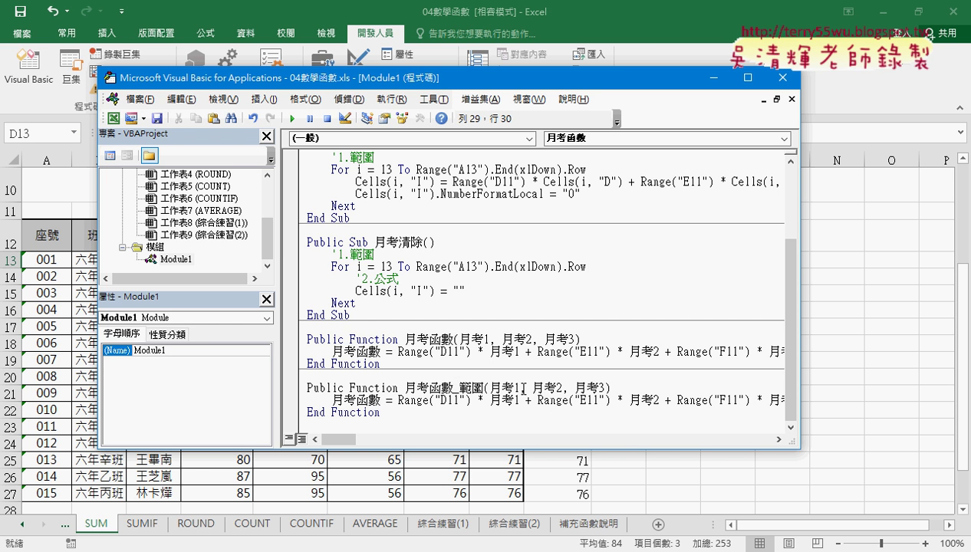
{"action": "left_click_drag", "start_coordinate": [513, 387], "coordinate": [602, 389]}
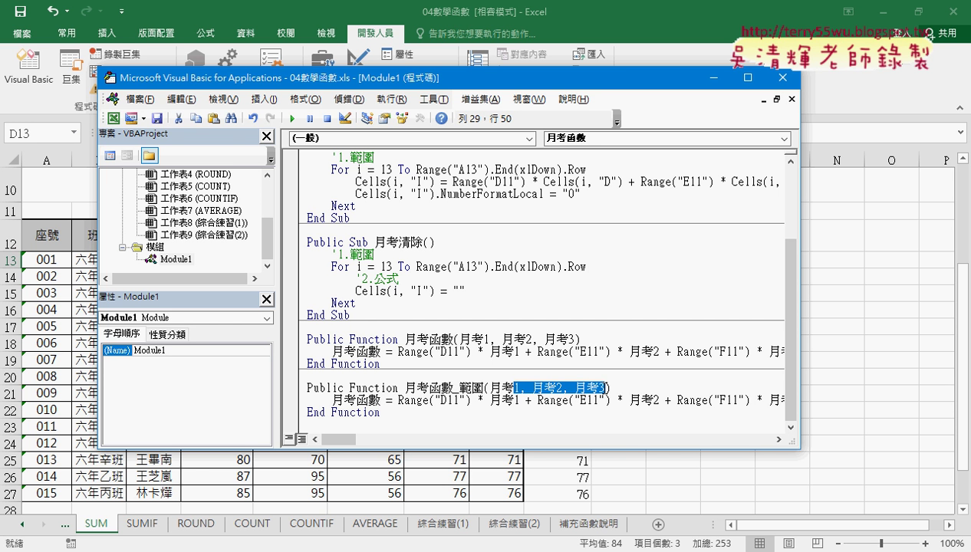
{"action": "key", "text": "Delete"}
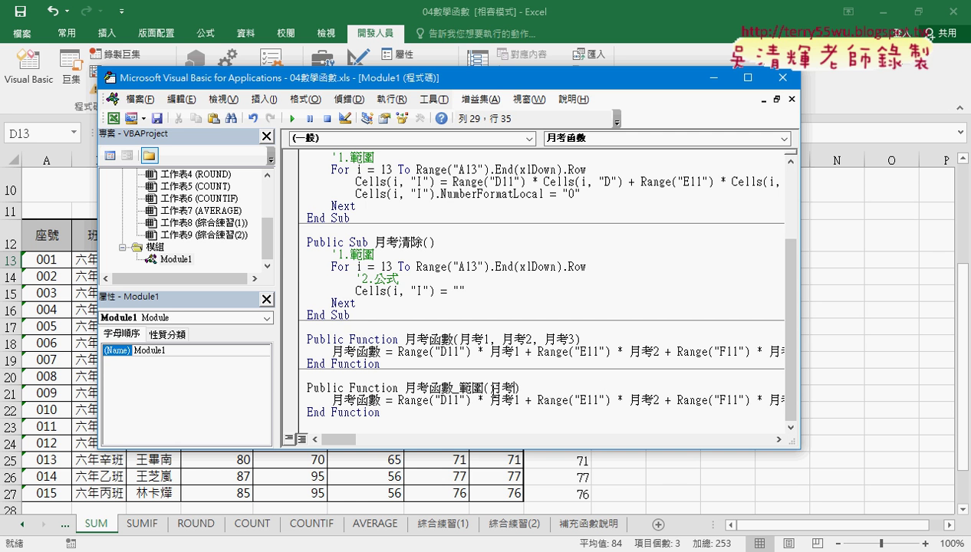
Step: Rename the remaining parameter 月考1 to 月考範圍
{"action": "left_click_drag", "start_coordinate": [487, 389], "coordinate": [459, 389]}
{"action": "left_click", "coordinate": [476, 390]}
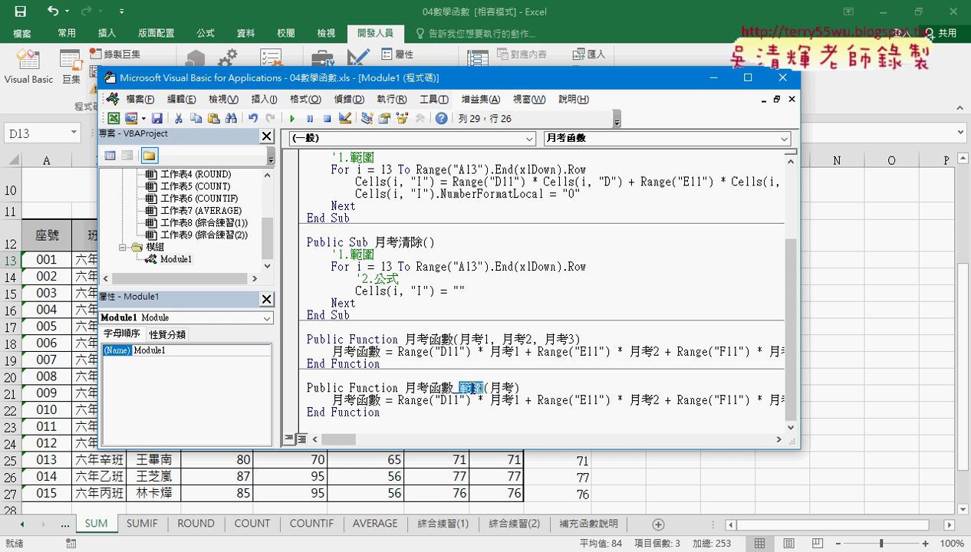
{"action": "key", "text": "ctrl+c"}
{"action": "left_click", "coordinate": [520, 389]}
{"action": "key", "text": "BackSpace"}
{"action": "key", "text": "ctrl+v"}
{"action": "key", "text": "shift+Left"}
{"action": "key", "text": "shift+Left"}
{"action": "key", "text": "shift+Left"}
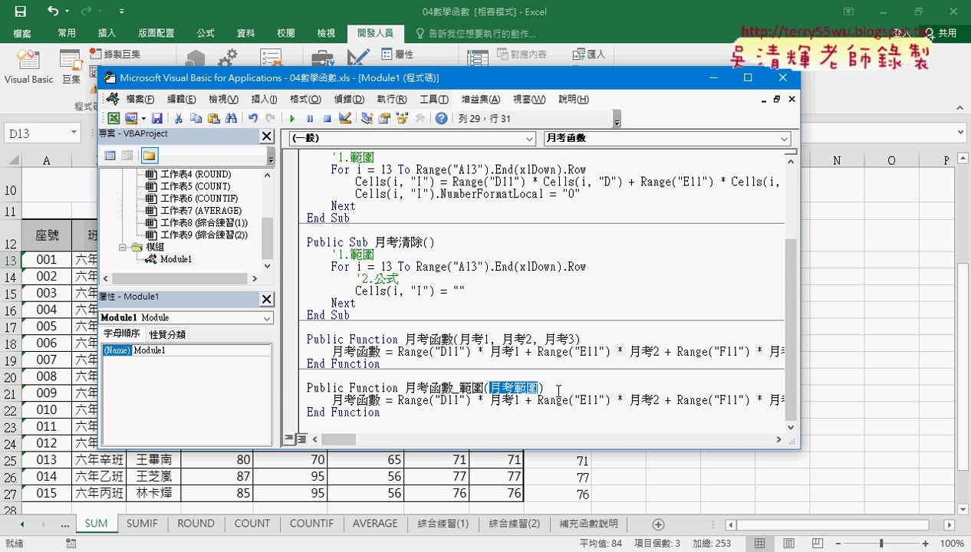
Step: Add a new indented line a = 月考範圍 below the function declaration
{"action": "left_click", "coordinate": [569, 389]}
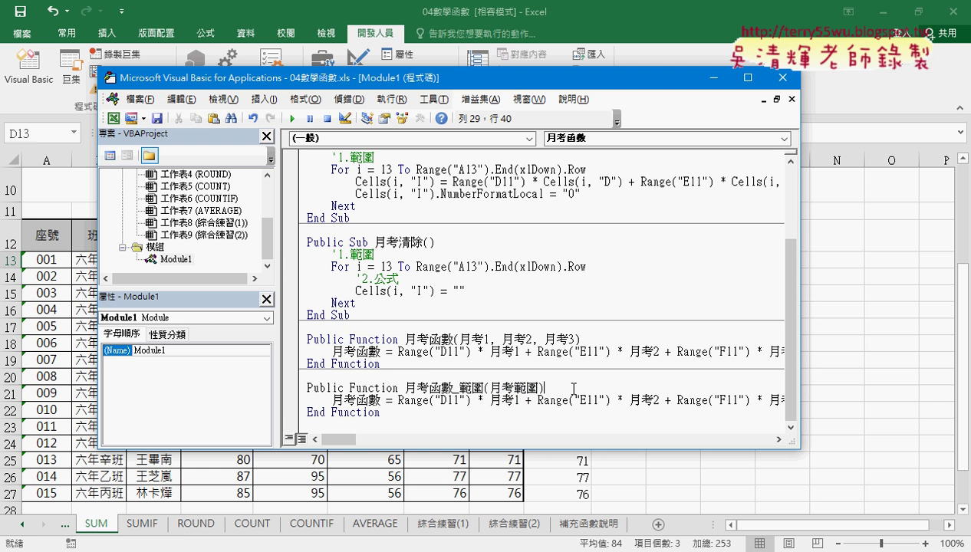
{"action": "key", "text": "Return"}
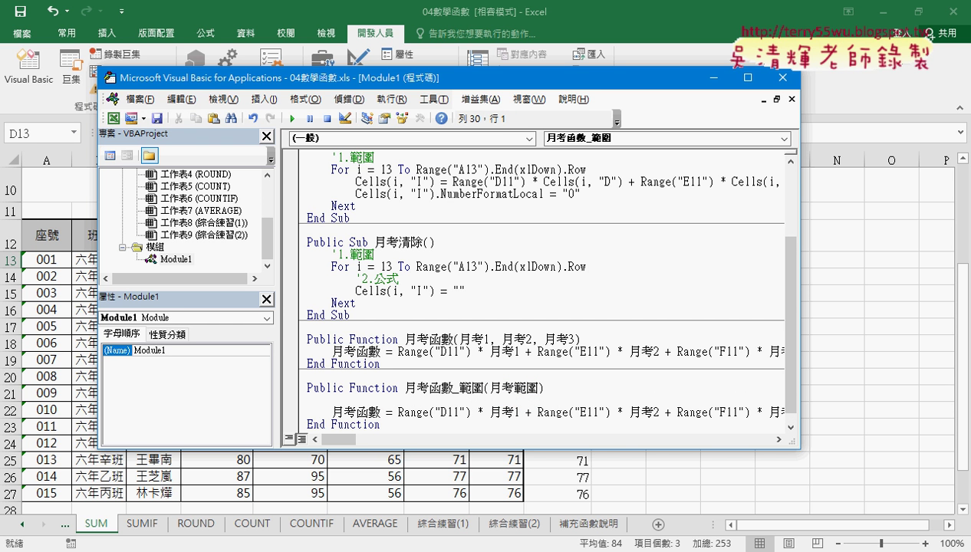
{"action": "key", "text": "Tab"}
{"action": "type", "text": "a"}
{"action": "type", "text": "="}
{"action": "left_click", "coordinate": [536, 369]}
{"action": "key", "text": "Return"}
{"action": "left_click_drag", "start_coordinate": [544, 388], "coordinate": [489, 388]}
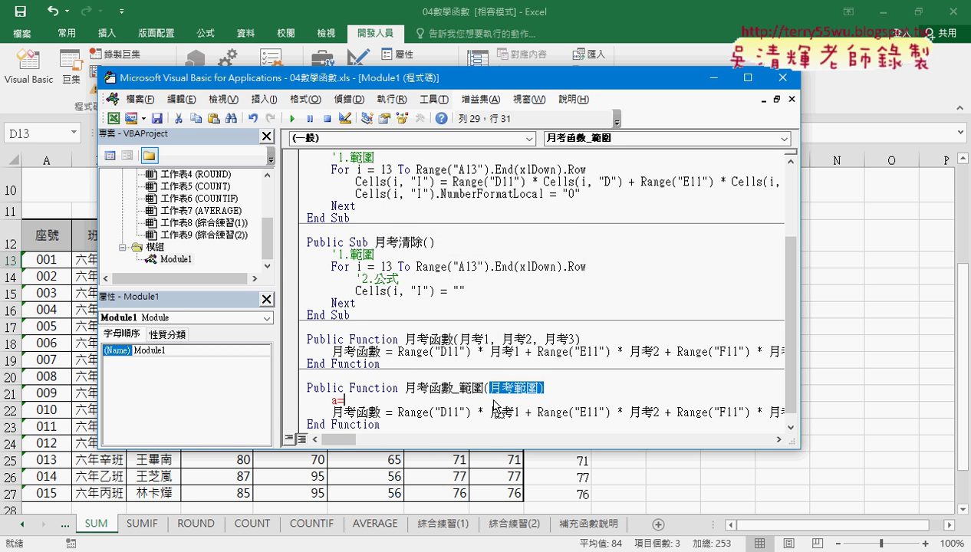
{"action": "key", "text": "ctrl+c"}
{"action": "key", "text": "Down"}
{"action": "key", "text": "ctrl+v"}
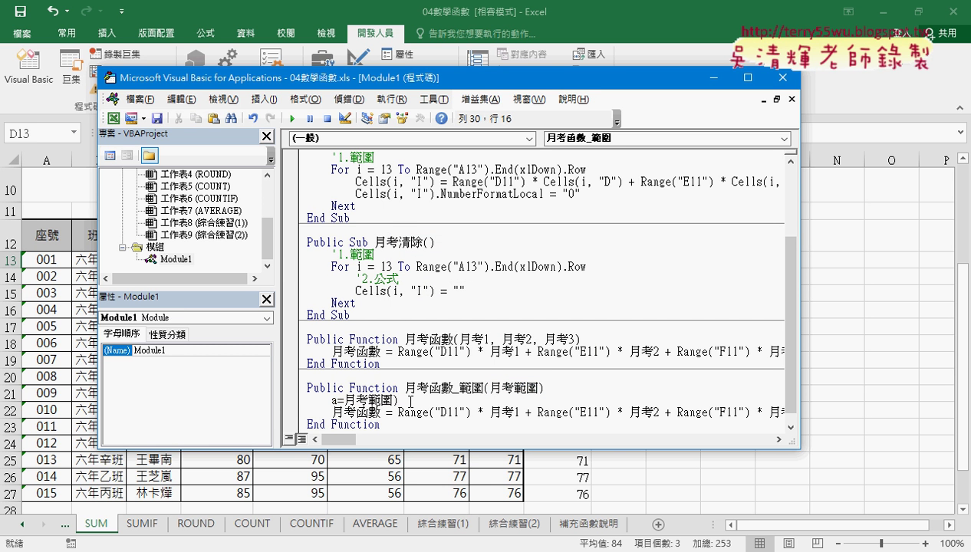
{"action": "key", "text": "BackSpace"}
Step: Replace 月考1 in the weighting formula with a(1,1)
{"action": "left_click_drag", "start_coordinate": [394, 400], "coordinate": [344, 400]}
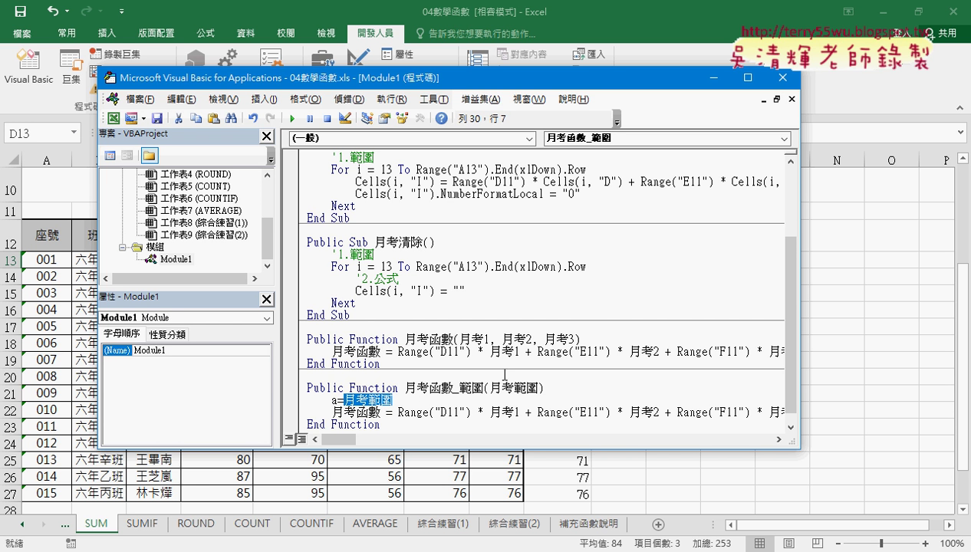
{"action": "scroll", "coordinate": [507, 363], "scroll_direction": "down", "scroll_amount": 1}
{"action": "left_click_drag", "start_coordinate": [800, 359], "coordinate": [953, 360]}
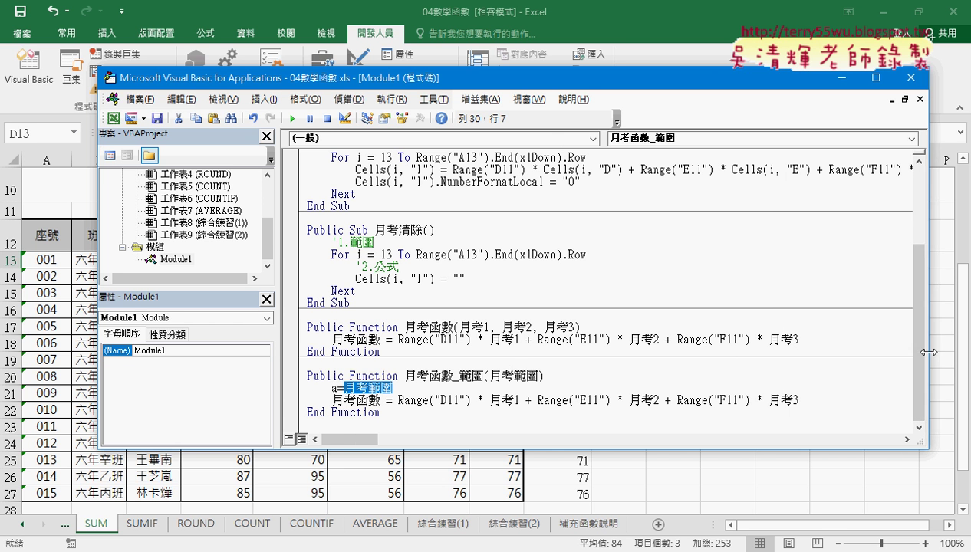
{"action": "double_click", "coordinate": [499, 400]}
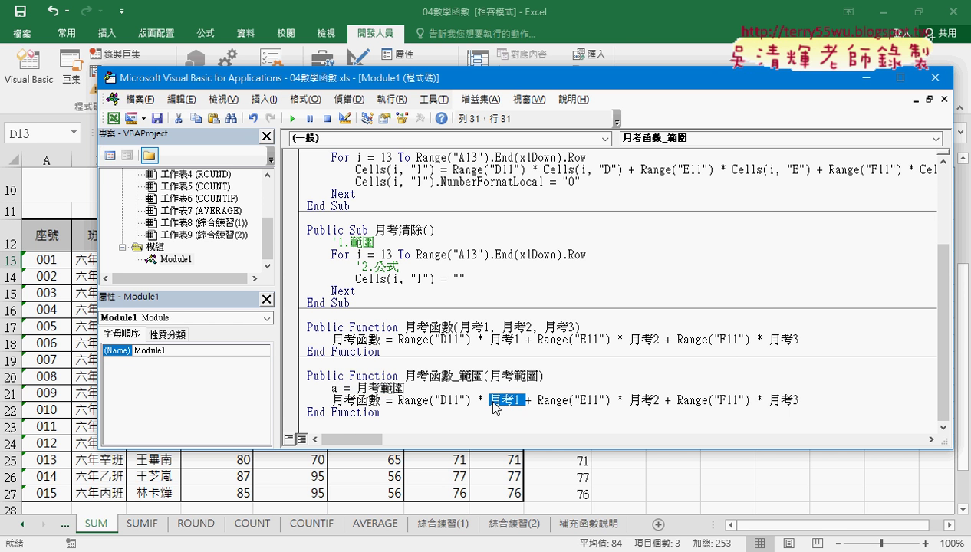
{"action": "type", "text": "a"}
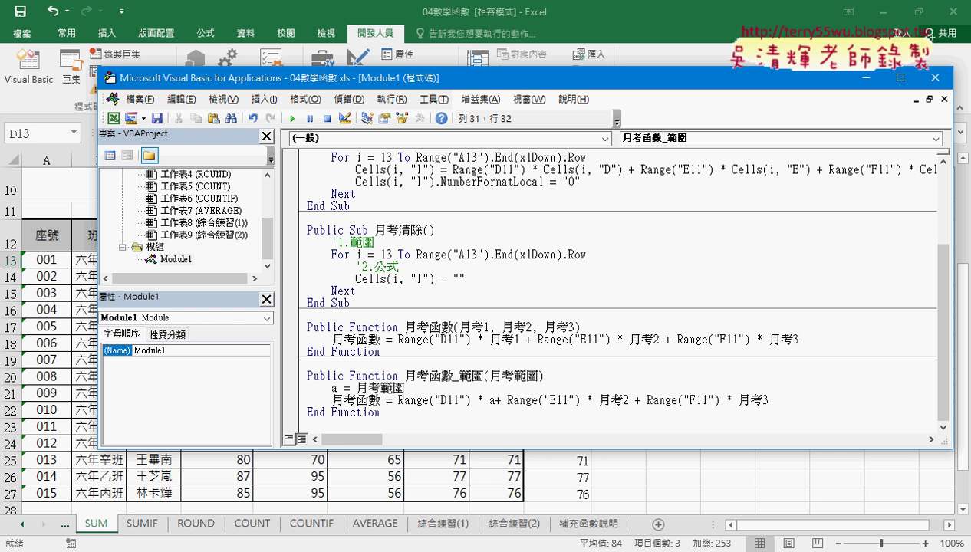
{"action": "type", "text": "(1"}
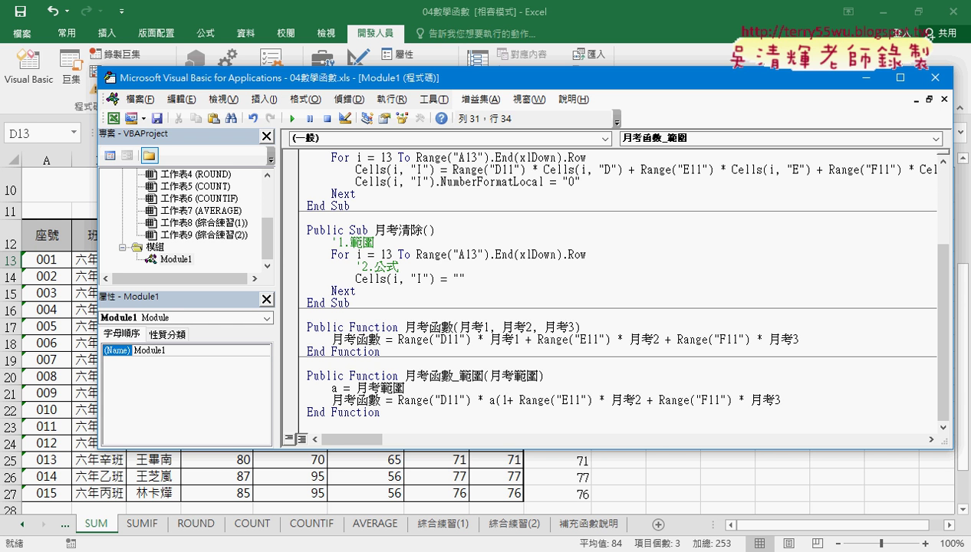
{"action": "type", "text": ",1)"}
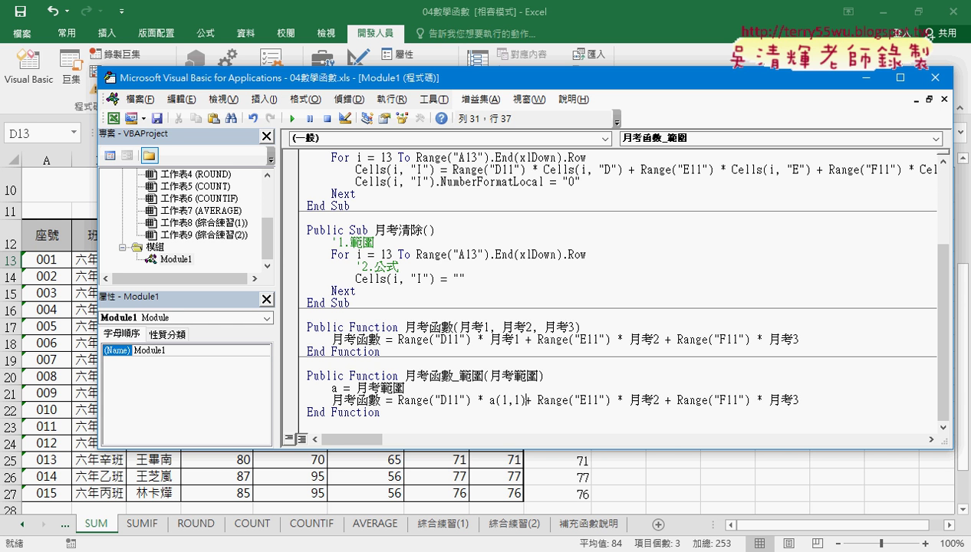
Step: Replace 月考2 in the formula with a copy of a(1, 1), changed to a(1, 2)
{"action": "left_click_drag", "start_coordinate": [529, 399], "coordinate": [483, 399]}
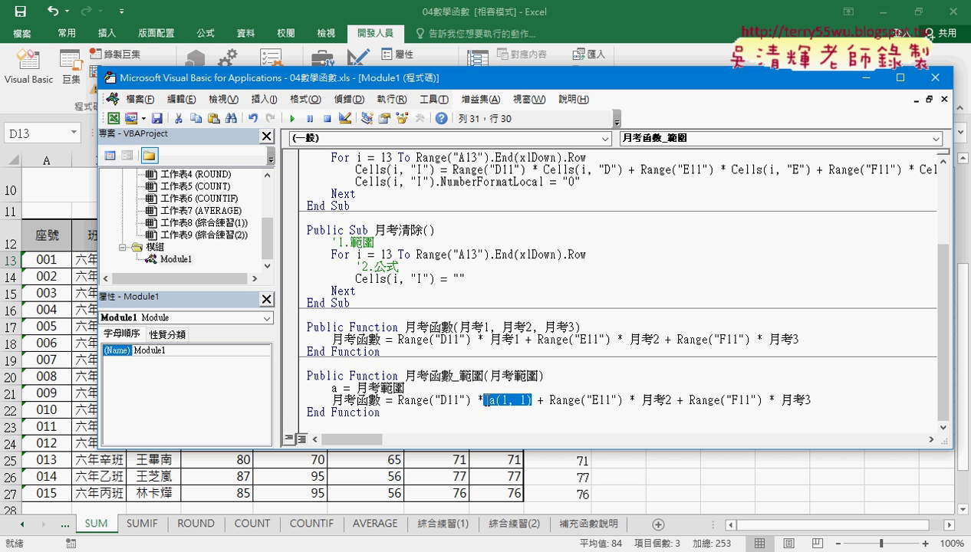
{"action": "right_click", "coordinate": [509, 404]}
{"action": "left_click", "coordinate": [574, 189]}
{"action": "left_click_drag", "start_coordinate": [672, 399], "coordinate": [643, 400]}
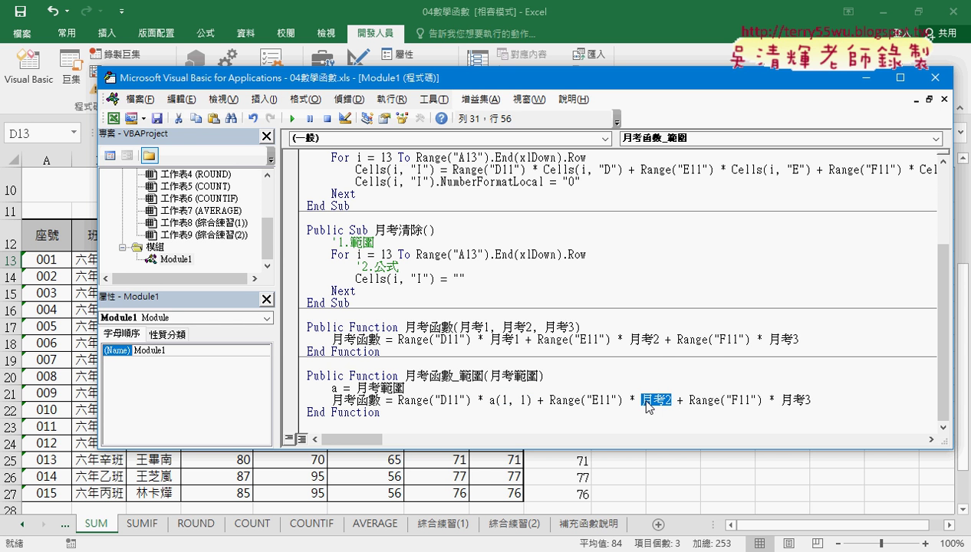
{"action": "key", "text": "ctrl+v"}
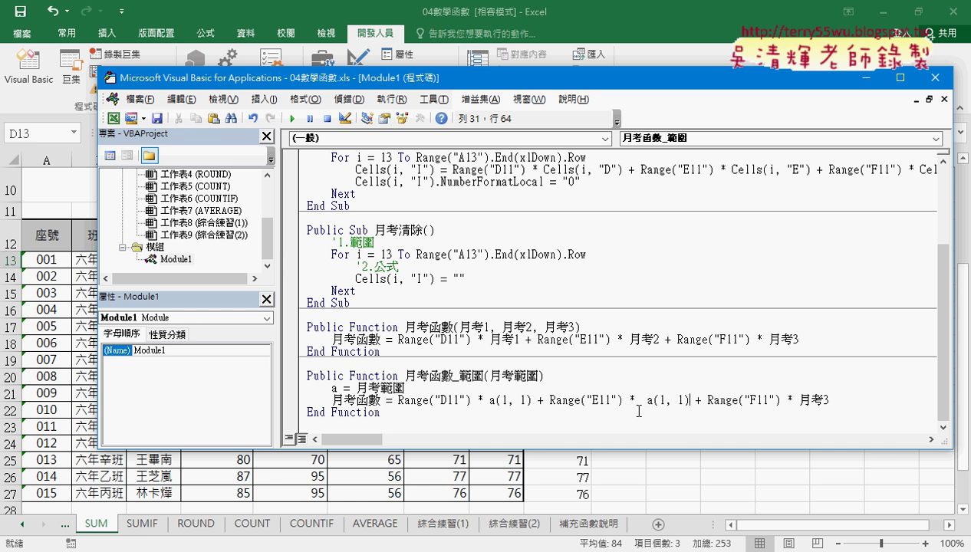
{"action": "double_click", "coordinate": [679, 399]}
{"action": "type", "text": "2"}
Step: Replace 月考3 with a(1, 3), commit the line, and review the function name and result line
{"action": "double_click", "coordinate": [803, 401]}
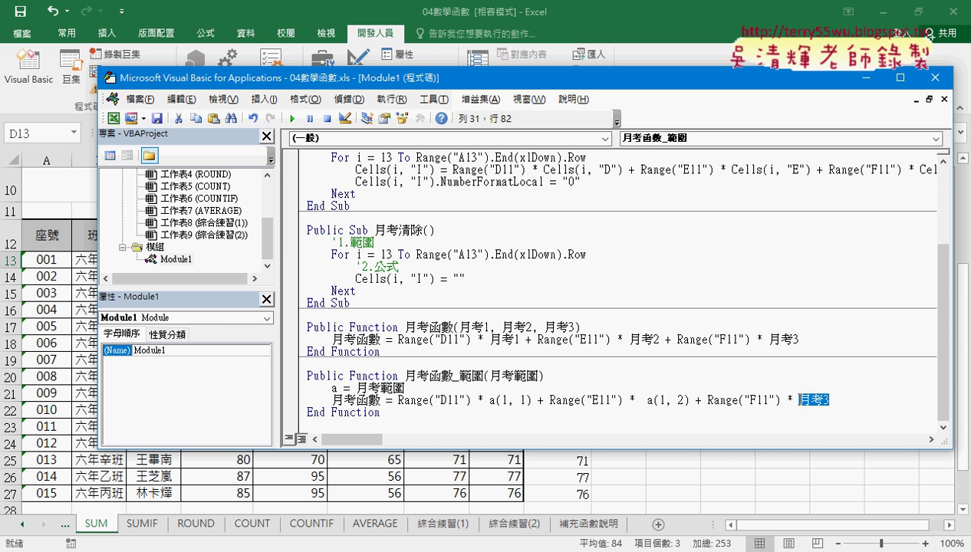
{"action": "key", "text": "ctrl+v"}
{"action": "key", "text": "Left"}
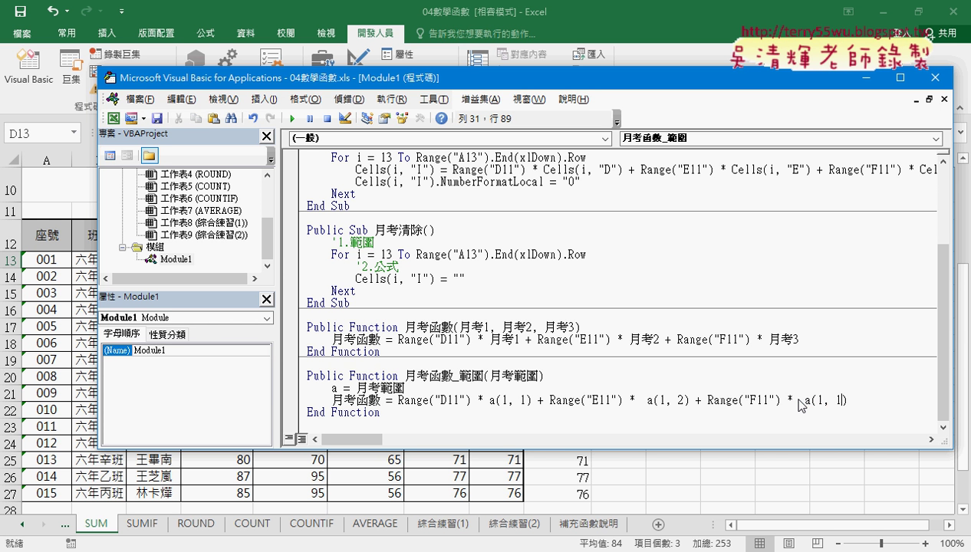
{"action": "key", "text": "Left"}
{"action": "key", "text": "Delete"}
{"action": "type", "text": "3"}
{"action": "key", "text": "Up"}
{"action": "key", "text": "Up"}
{"action": "key", "text": "Up"}
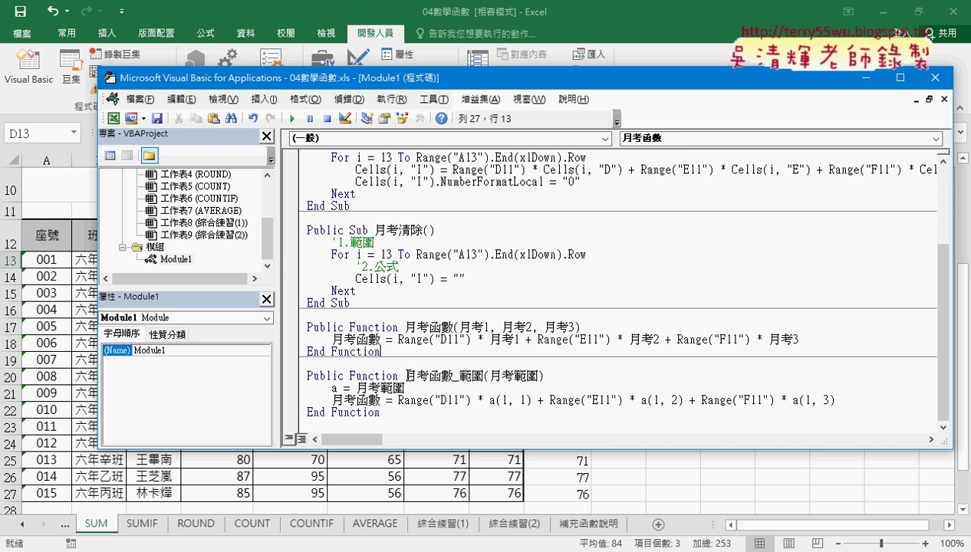
{"action": "left_click_drag", "start_coordinate": [404, 376], "coordinate": [485, 378]}
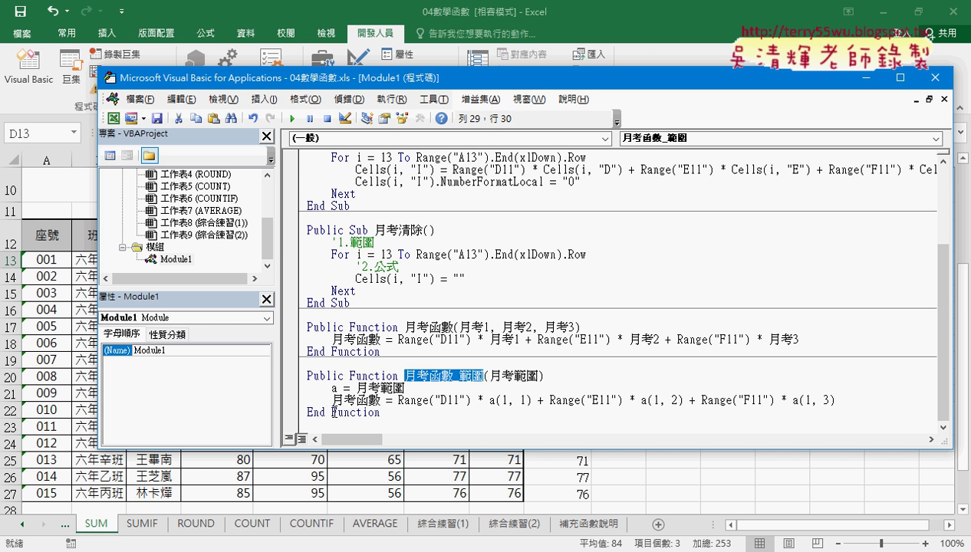
{"action": "left_click_drag", "start_coordinate": [331, 399], "coordinate": [391, 402]}
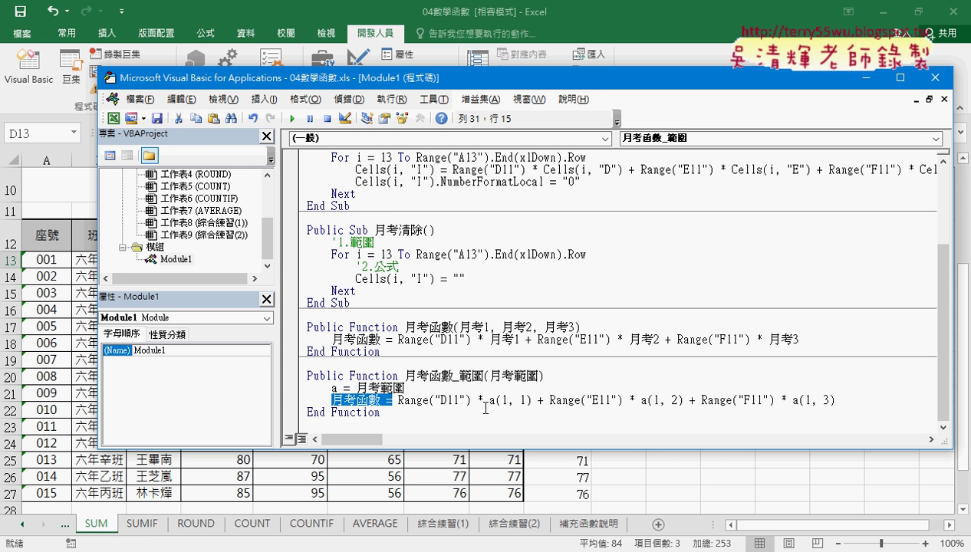
Step: Back in the worksheet, clear column I with 月考清除 and select I13
{"action": "left_click", "coordinate": [658, 474]}
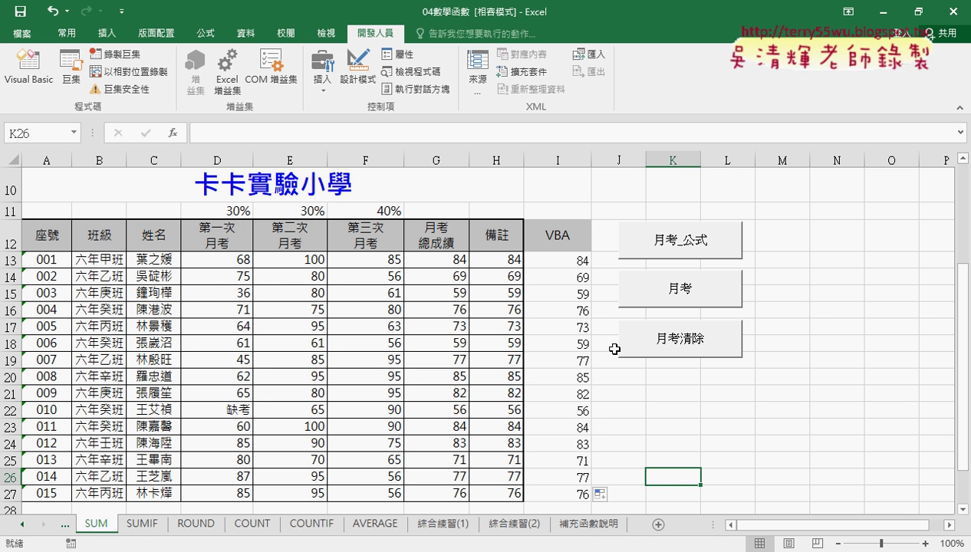
{"action": "left_click", "coordinate": [657, 329]}
{"action": "left_click", "coordinate": [557, 260]}
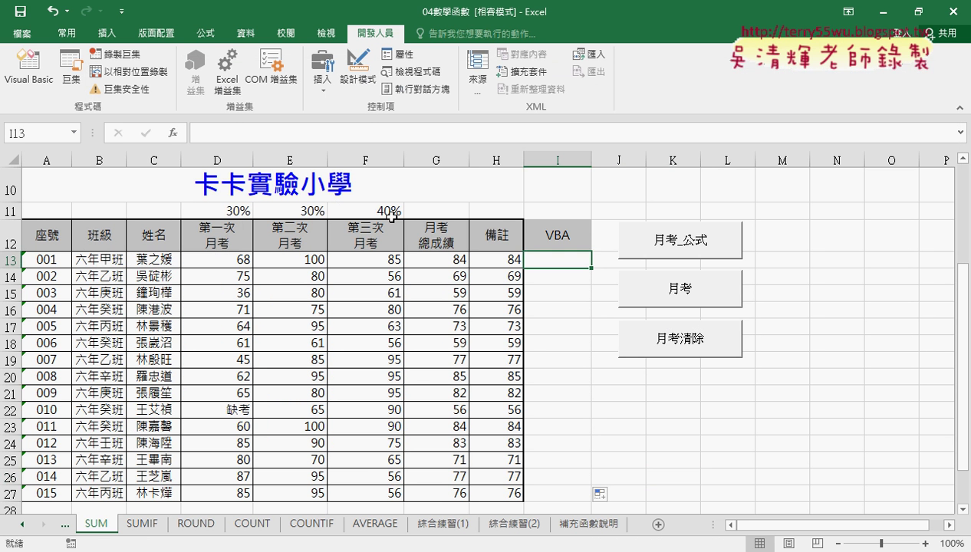
Step: Enter =月考函數_範圍(D13:F13) in I13 through Insert Function, triggering a compile error
{"action": "left_click", "coordinate": [173, 133]}
{"action": "double_click", "coordinate": [619, 187]}
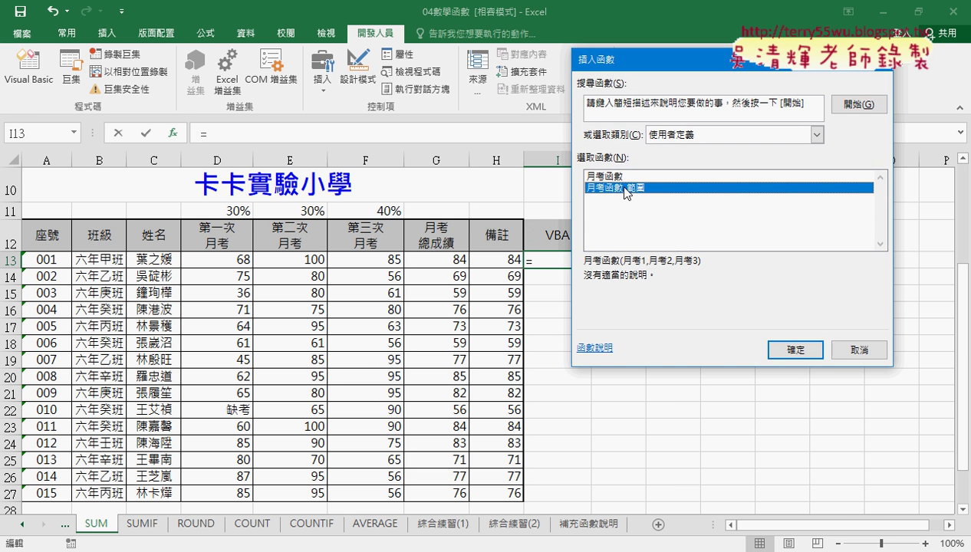
{"action": "left_click_drag", "start_coordinate": [235, 263], "coordinate": [388, 261]}
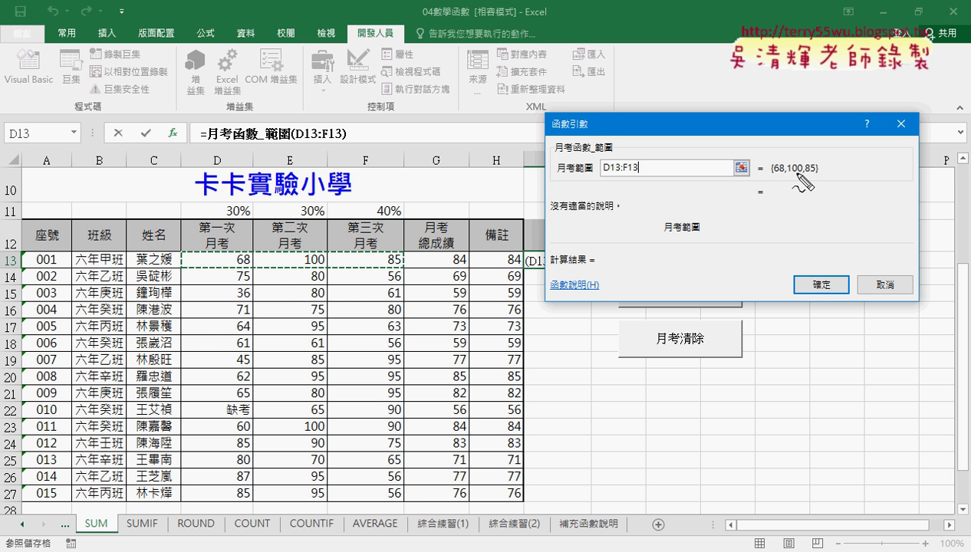
{"action": "mouse_move", "coordinate": [235, 274]}
{"action": "left_mouse_down"}
{"action": "mouse_move", "coordinate": [368, 273]}
{"action": "mouse_move", "coordinate": [244, 255]}
{"action": "mouse_move", "coordinate": [221, 270]}
{"action": "left_mouse_up"}
{"action": "left_click_drag", "start_coordinate": [785, 205], "coordinate": [796, 209]}
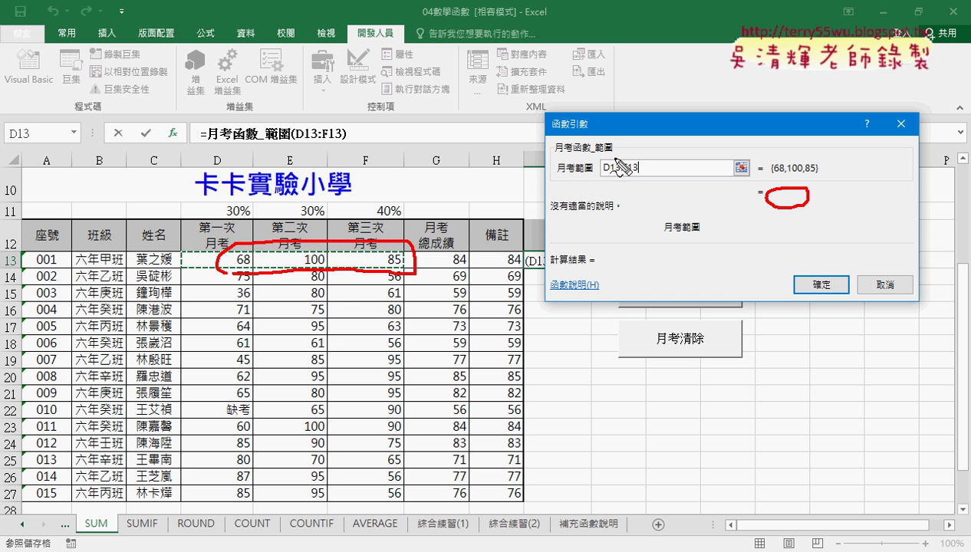
{"action": "left_click_drag", "start_coordinate": [613, 153], "coordinate": [555, 155]}
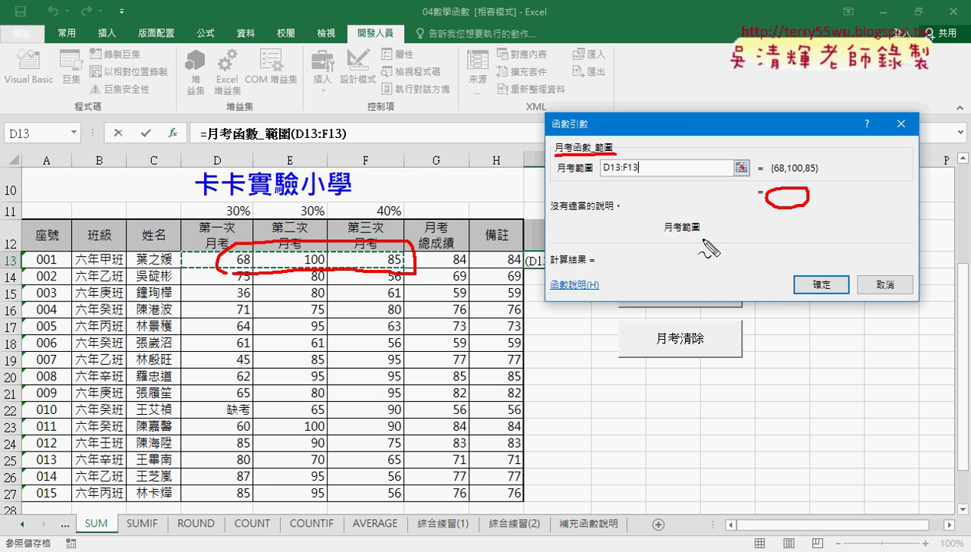
{"action": "left_click_drag", "start_coordinate": [702, 240], "coordinate": [697, 247]}
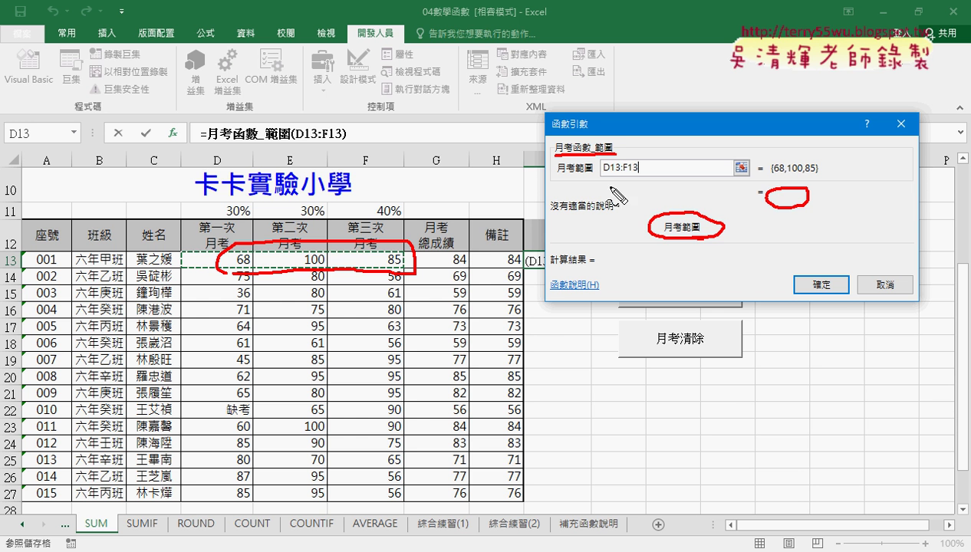
{"action": "left_click", "coordinate": [609, 162]}
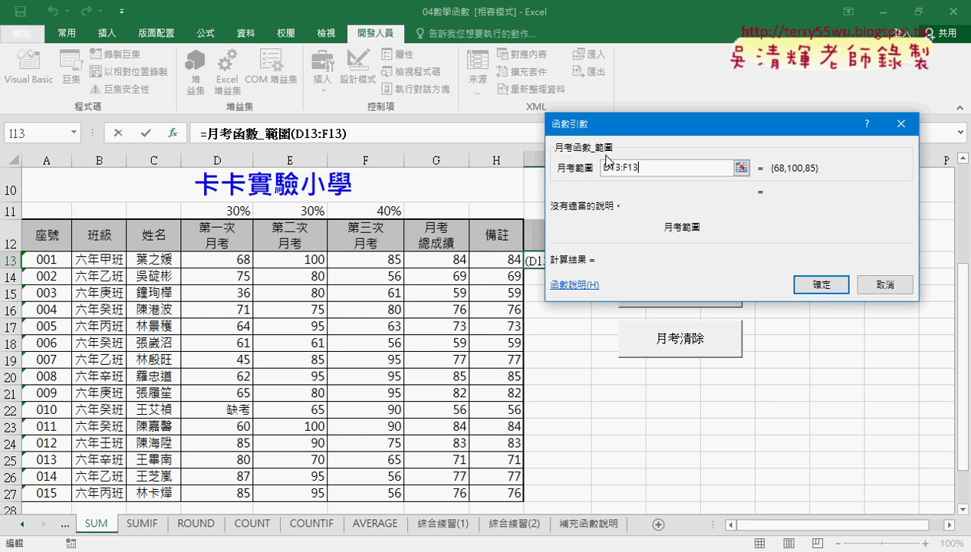
{"action": "left_click", "coordinate": [823, 286]}
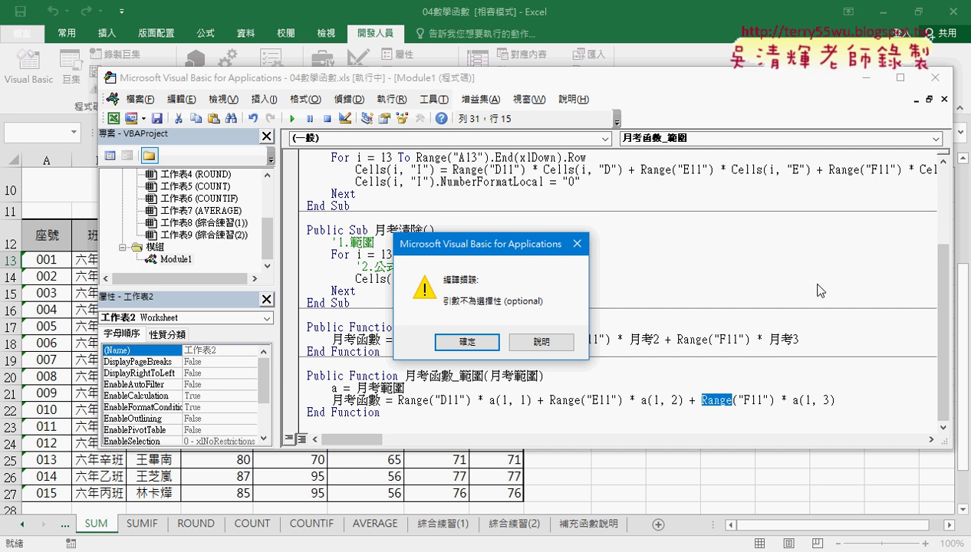
Step: Dismiss the compile error, rename the result variable to 月考函數_範圍, and reset the code
{"action": "left_click", "coordinate": [467, 341]}
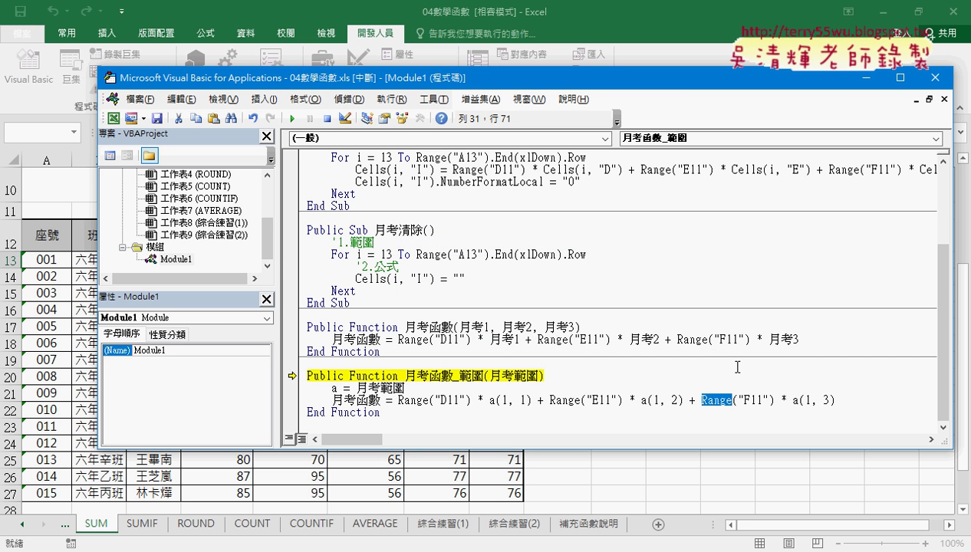
{"action": "left_click_drag", "start_coordinate": [480, 376], "coordinate": [382, 400]}
{"action": "type", "text": "_範圍"}
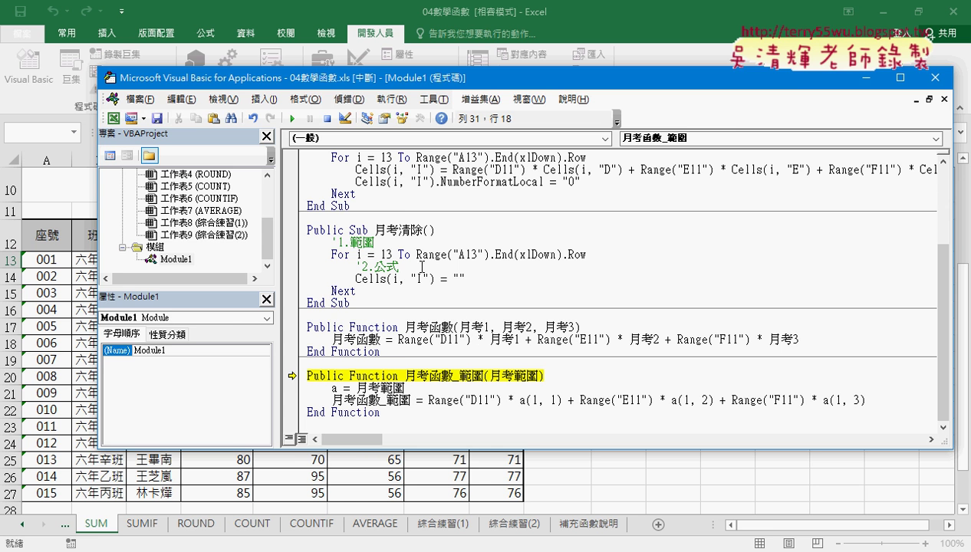
{"action": "key", "text": "F5"}
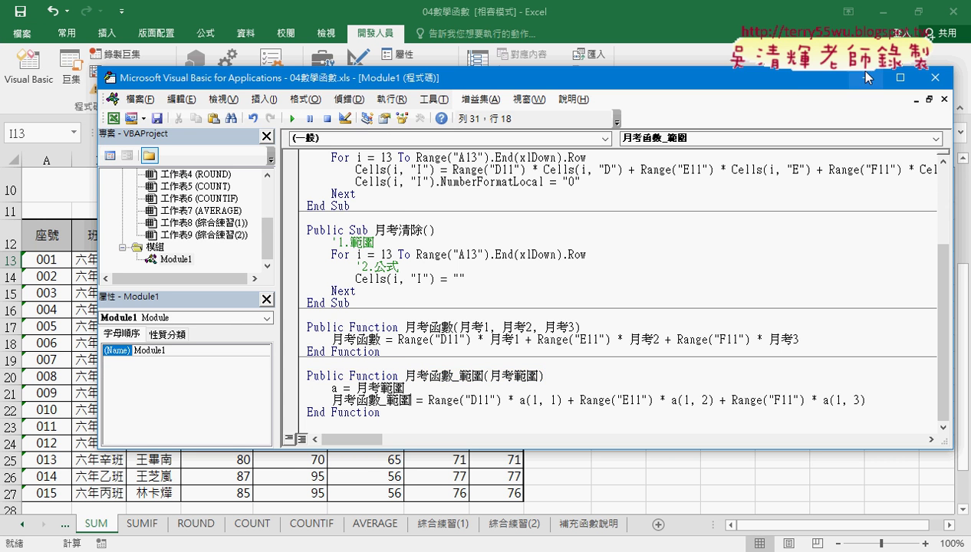
Step: Fill I13's formula down to I27 to check the totals, then clear column I
{"action": "left_click", "coordinate": [866, 77]}
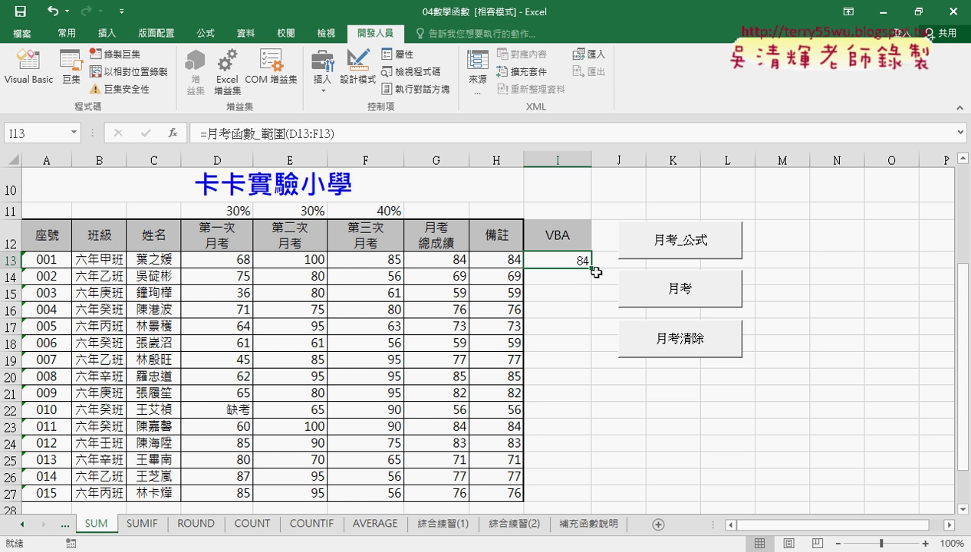
{"action": "double_click", "coordinate": [591, 268]}
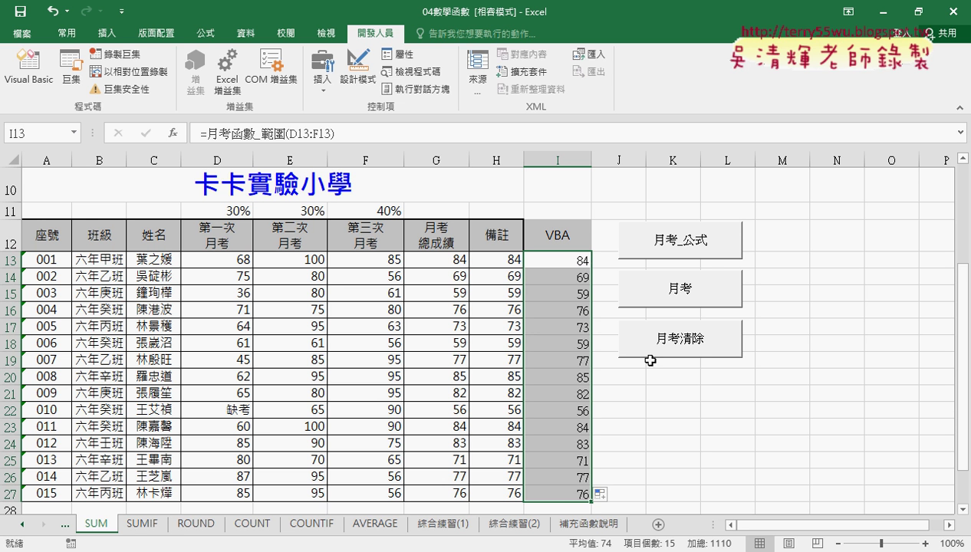
{"action": "left_click", "coordinate": [669, 345]}
{"action": "left_click", "coordinate": [568, 259]}
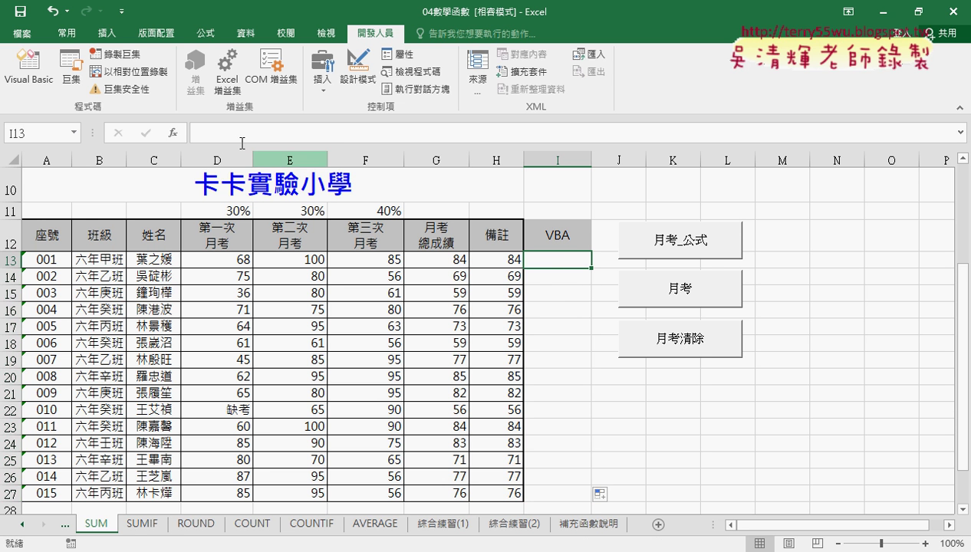
Step: Insert =月考函數_範圍(D13:F13) in I13 and fill it down through I27
{"action": "left_click", "coordinate": [175, 135]}
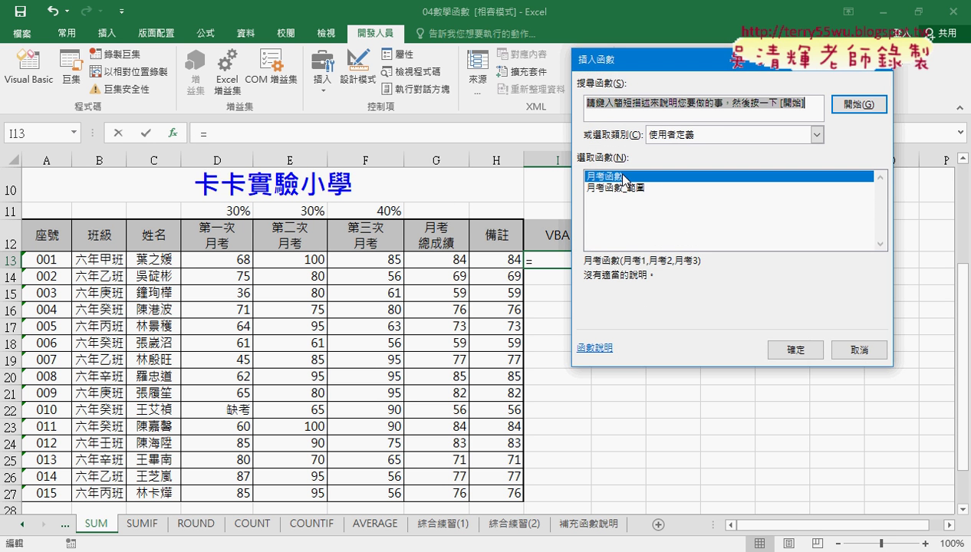
{"action": "left_click", "coordinate": [676, 188]}
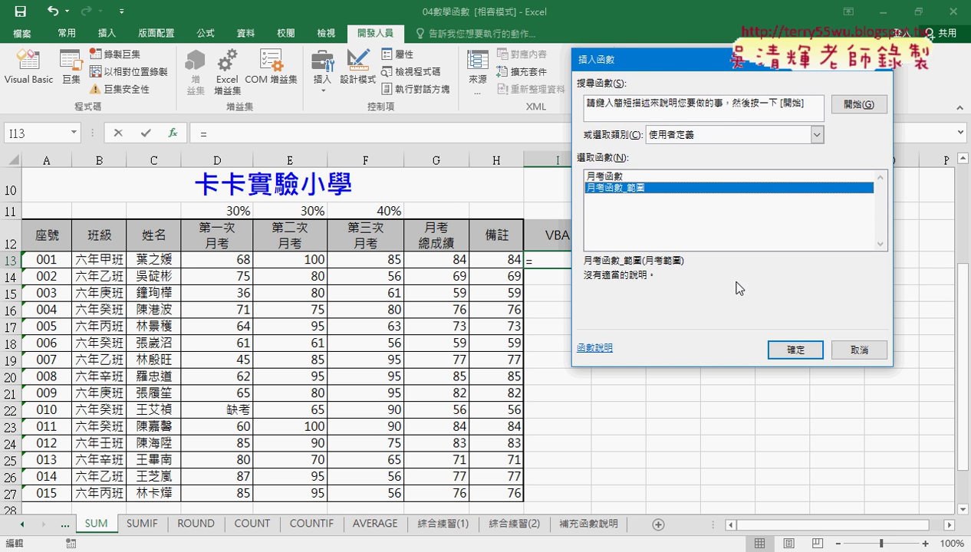
{"action": "left_click", "coordinate": [795, 350]}
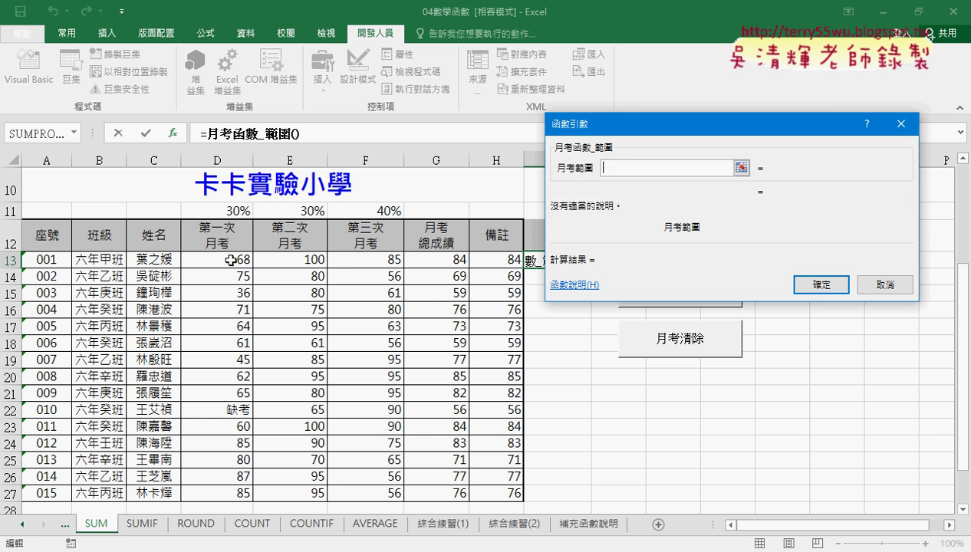
{"action": "left_click_drag", "start_coordinate": [230, 260], "coordinate": [374, 260]}
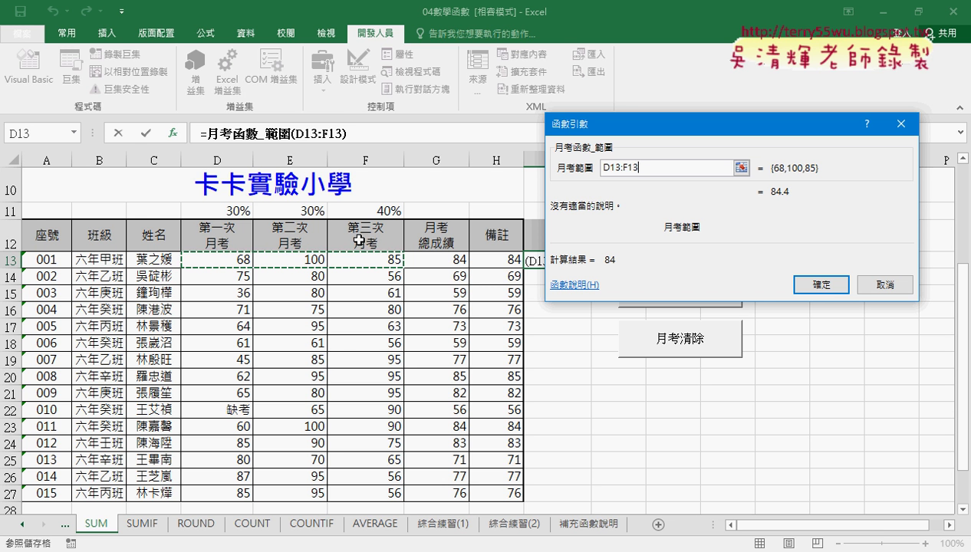
{"action": "left_click", "coordinate": [821, 284]}
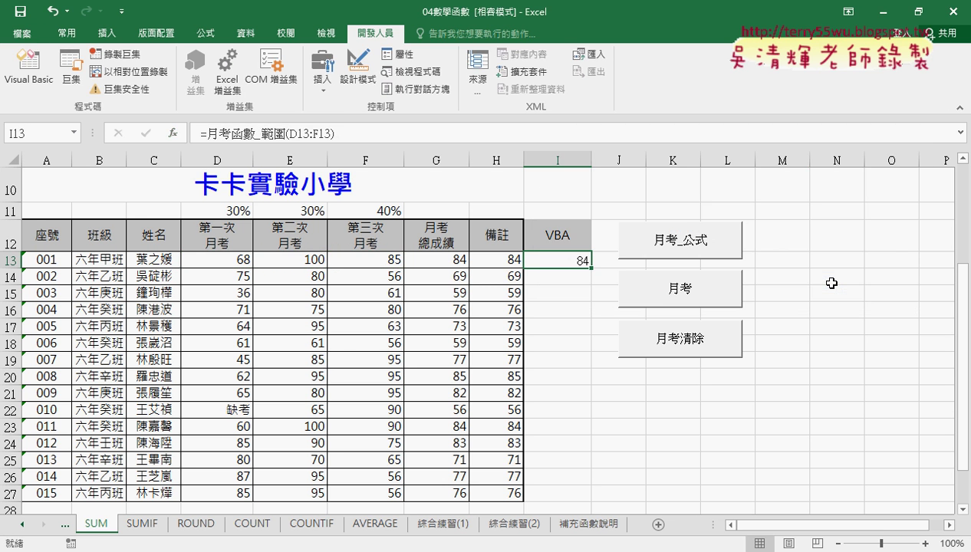
{"action": "double_click", "coordinate": [590, 268]}
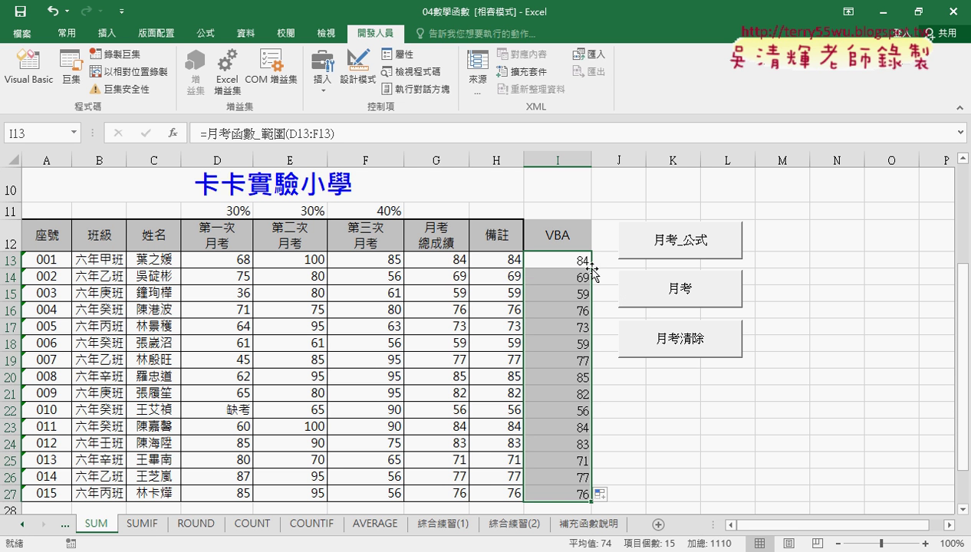